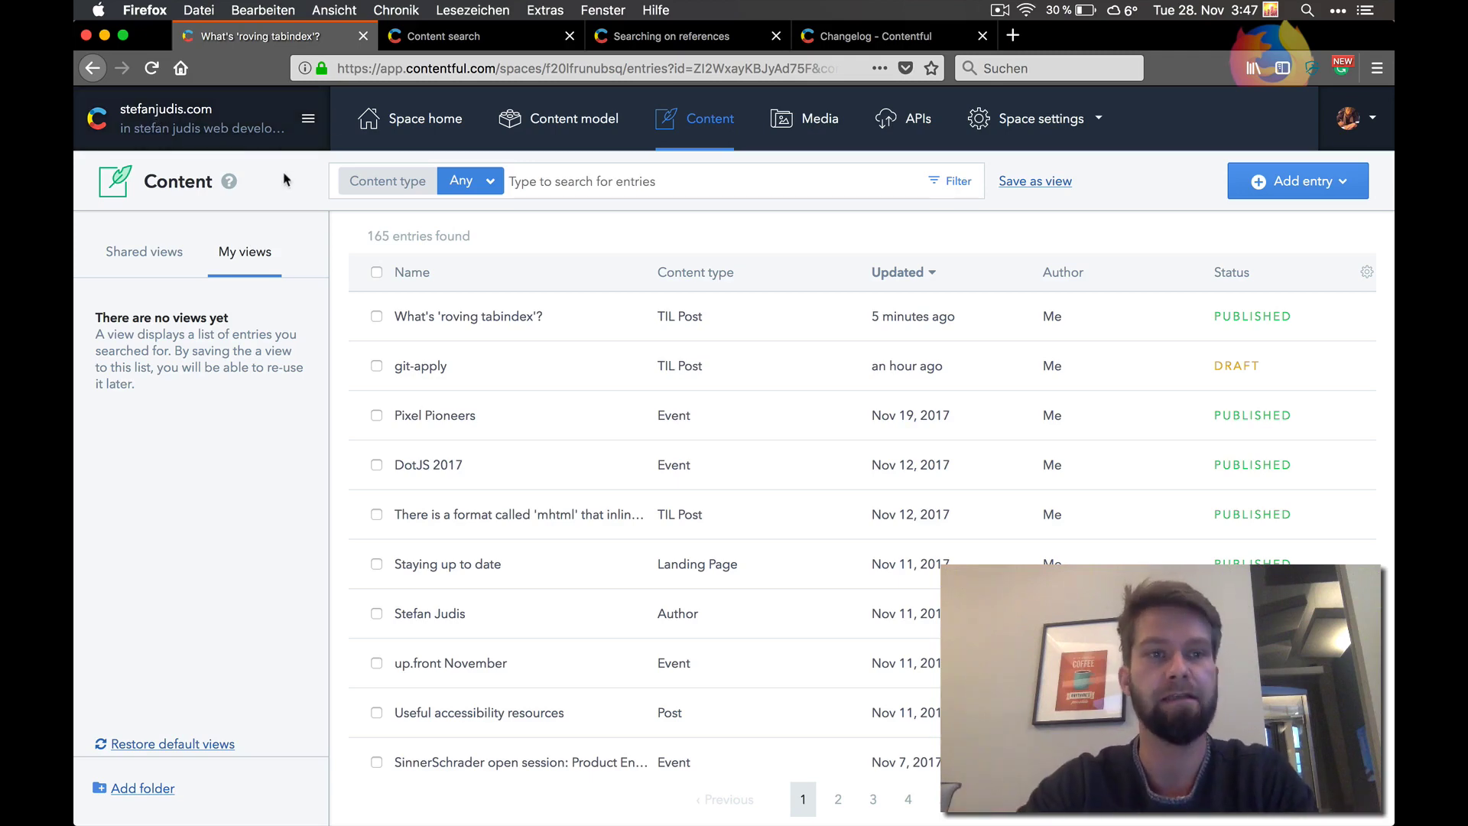
Filter the entries list to the TIL Post content type, showing 43 entries.
click(461, 186)
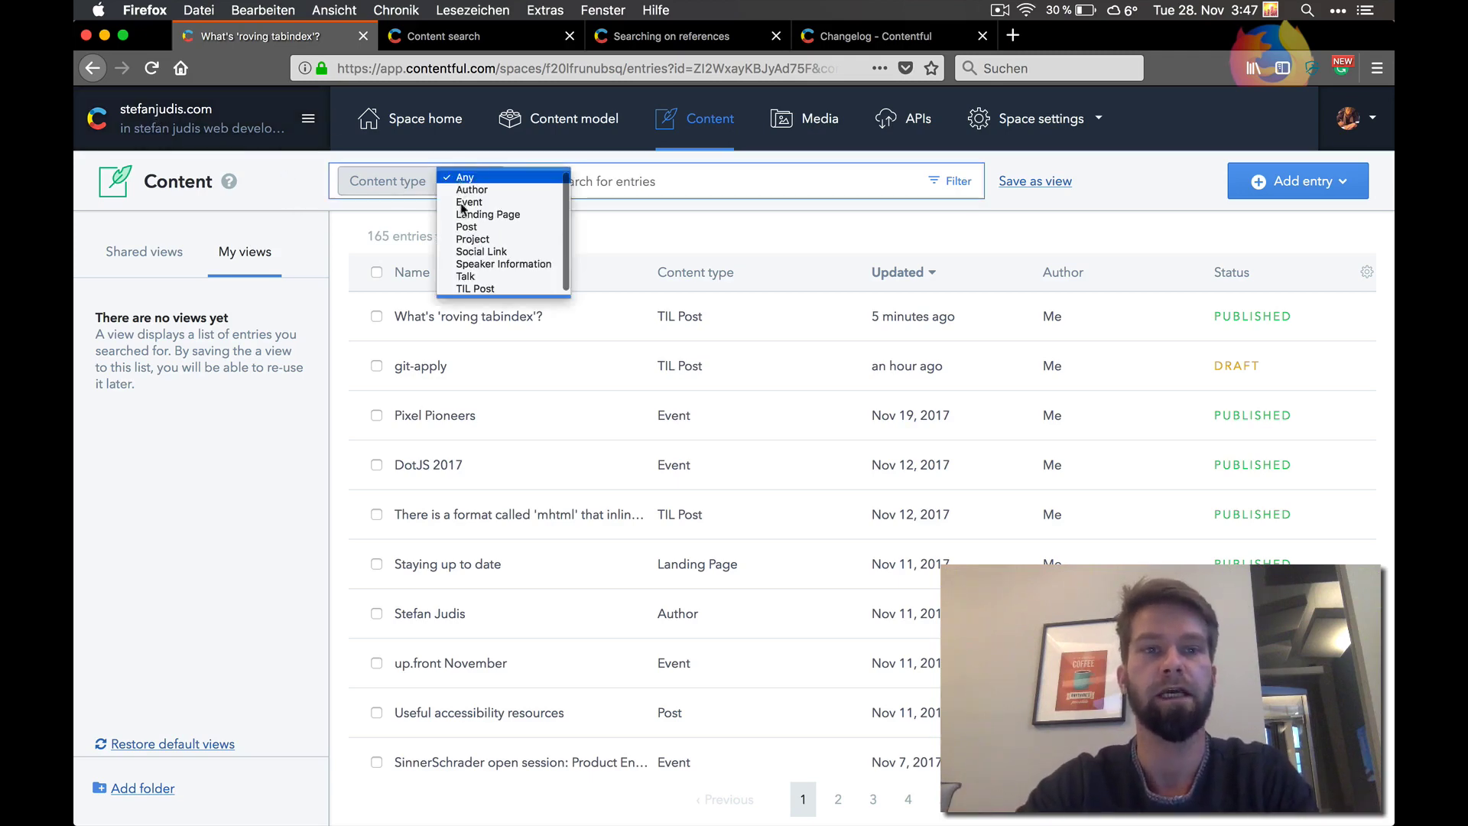
click(480, 289)
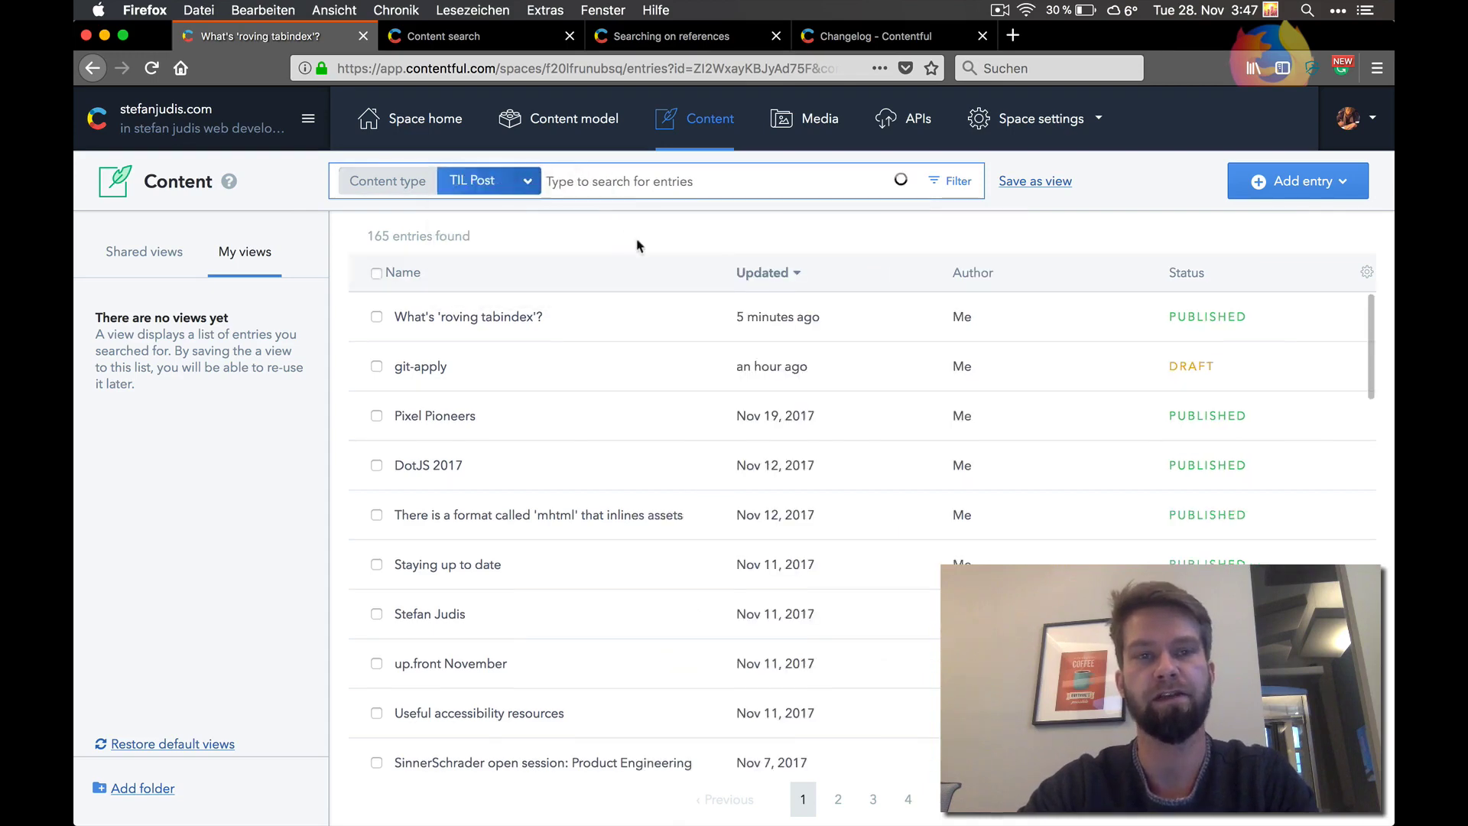
scroll(692, 495, down, 10)
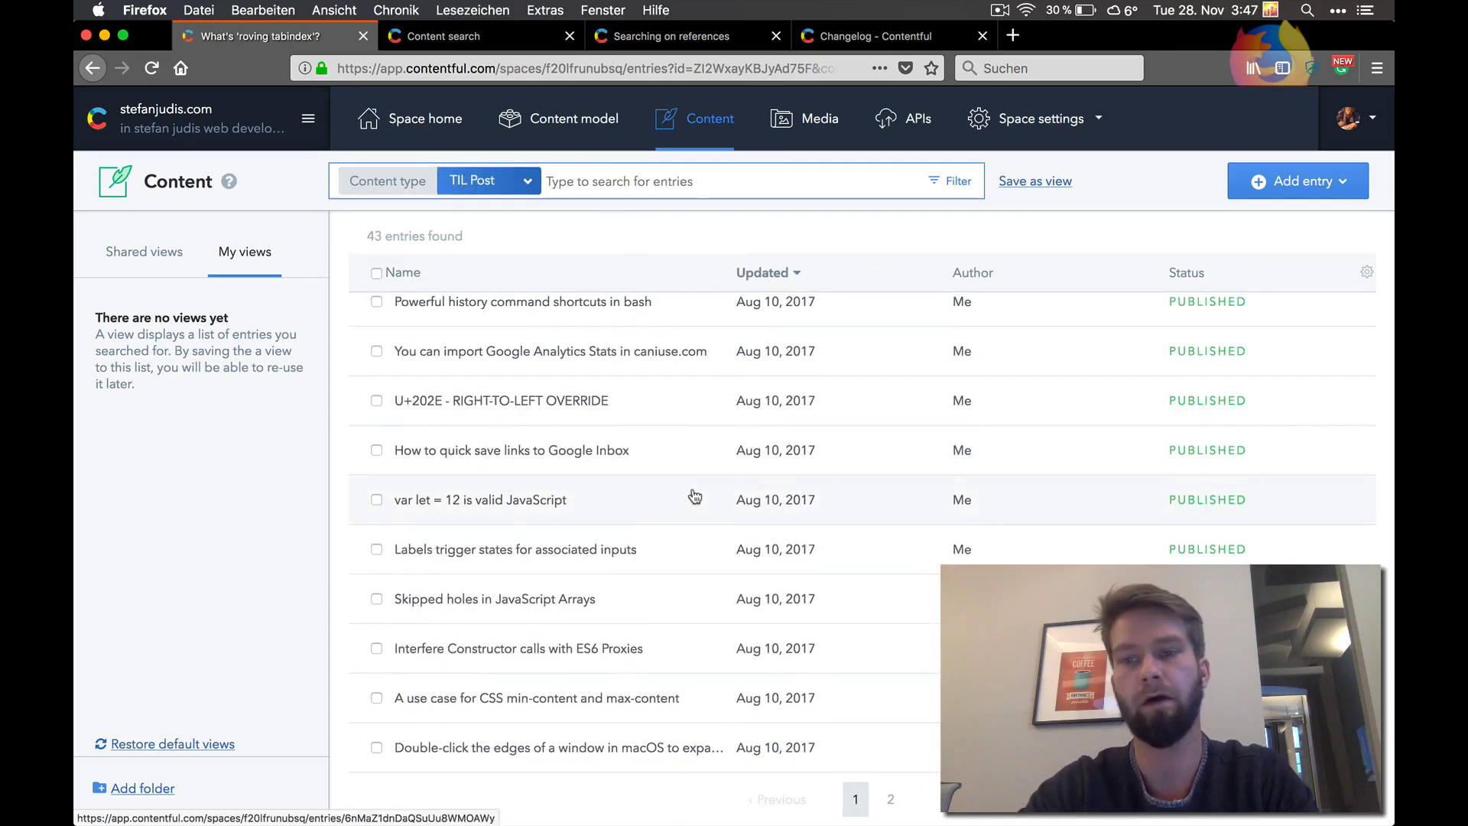
scroll(692, 495, up, 10)
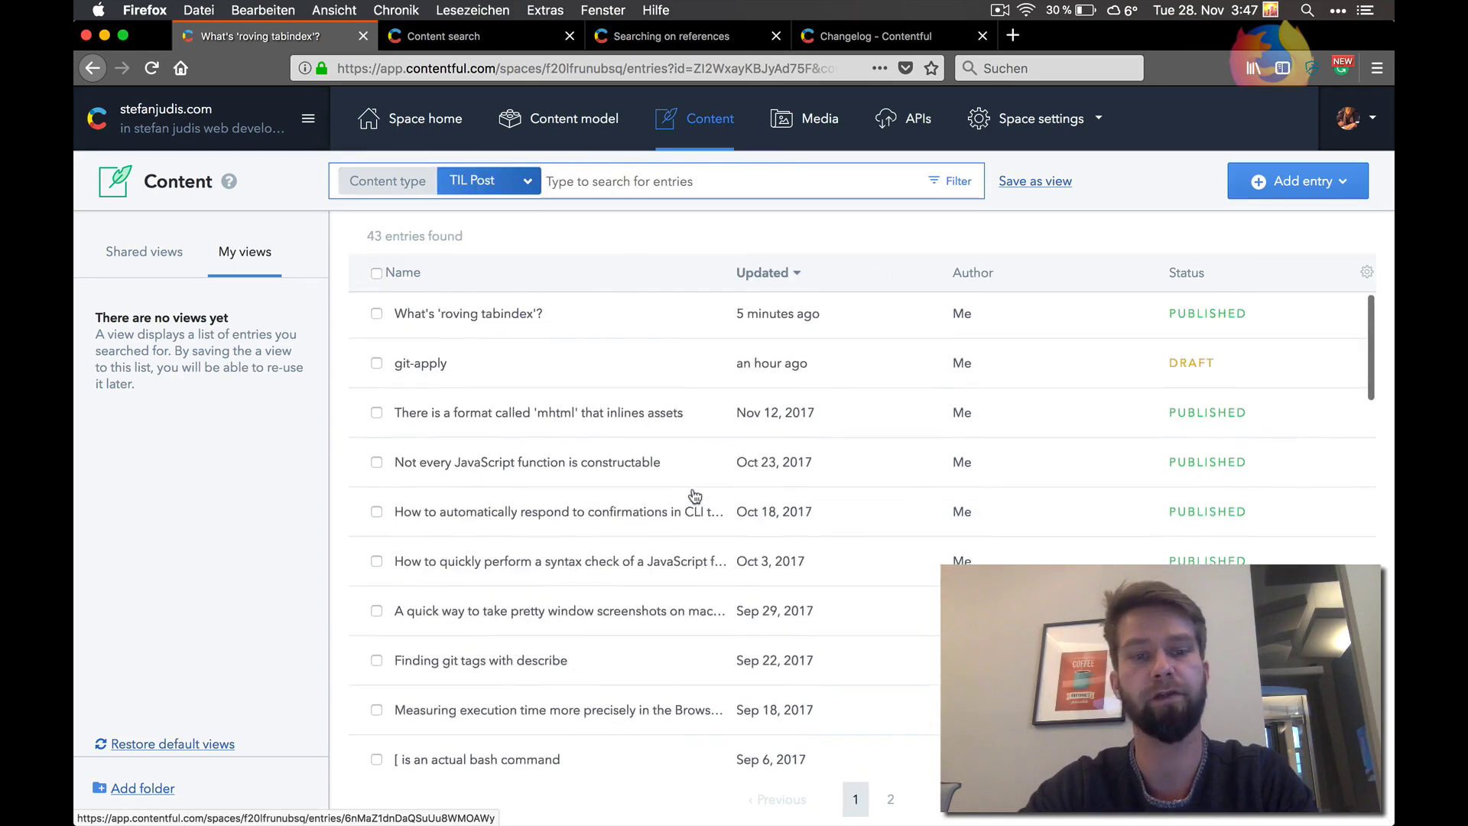
click(617, 186)
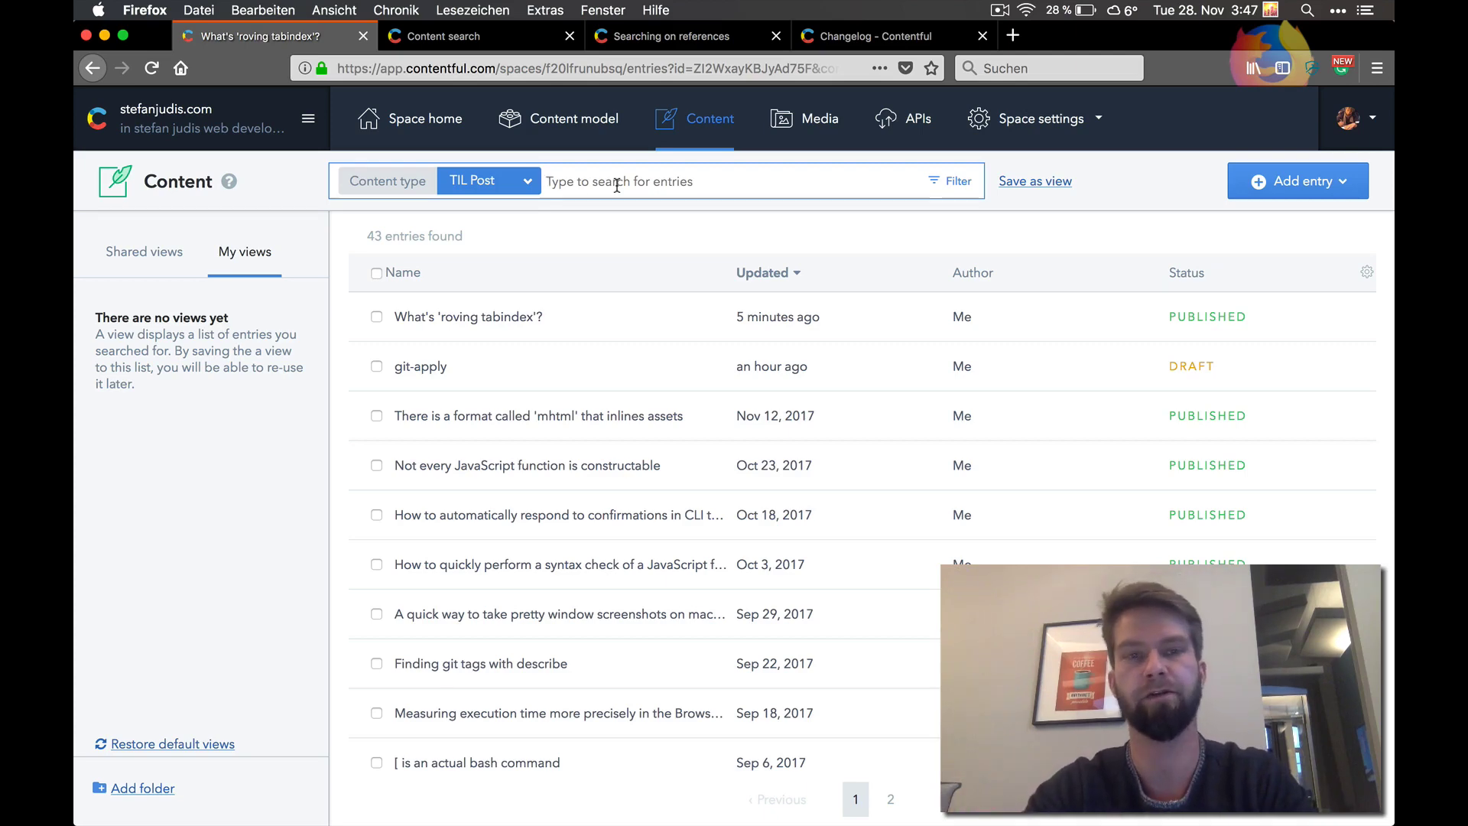
Add a status filter set to Draft, leaving only the git-apply entry.
text(state)
key(BackSpace)
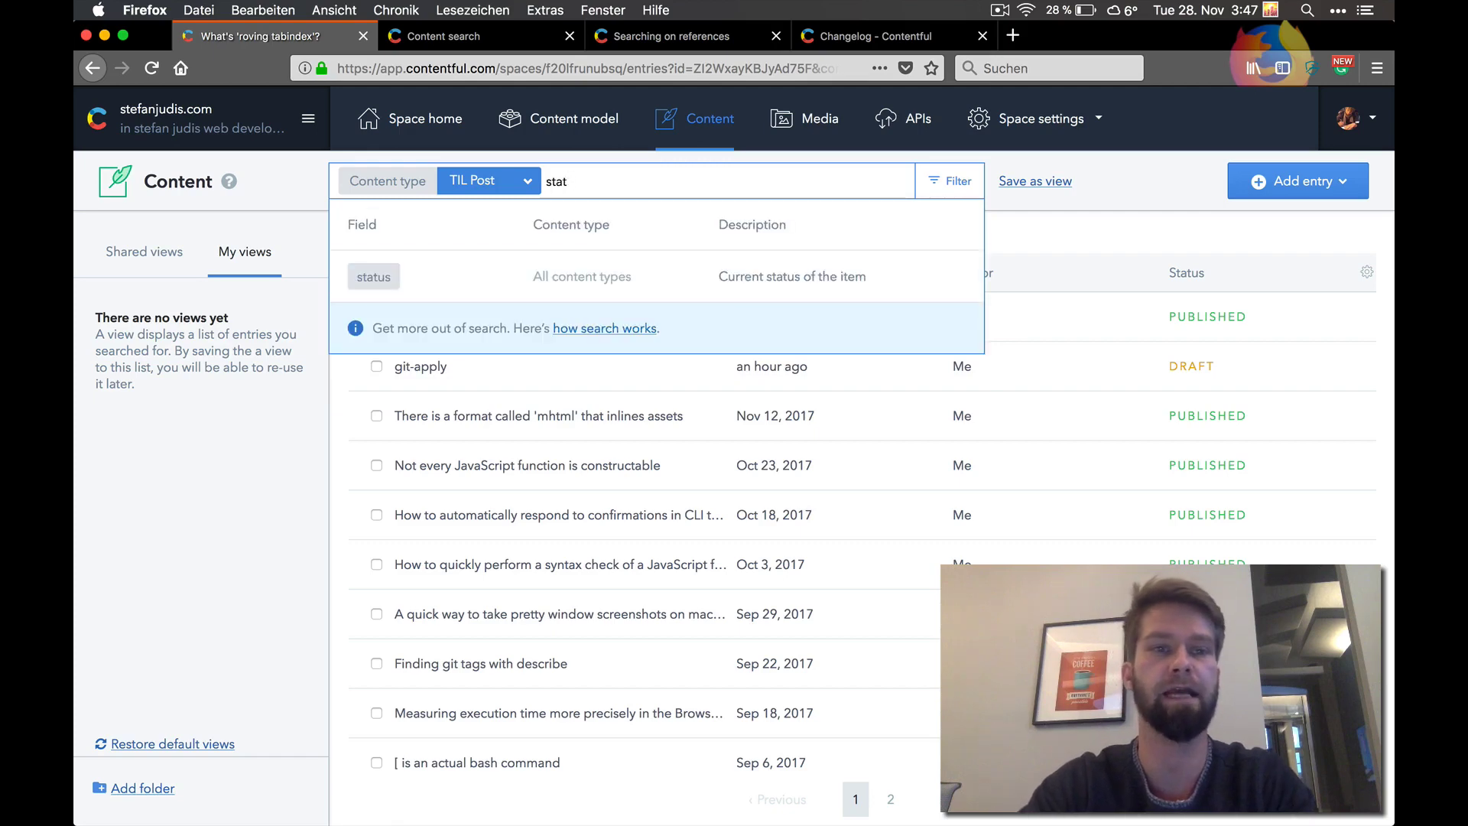
key(Return)
key(Down)
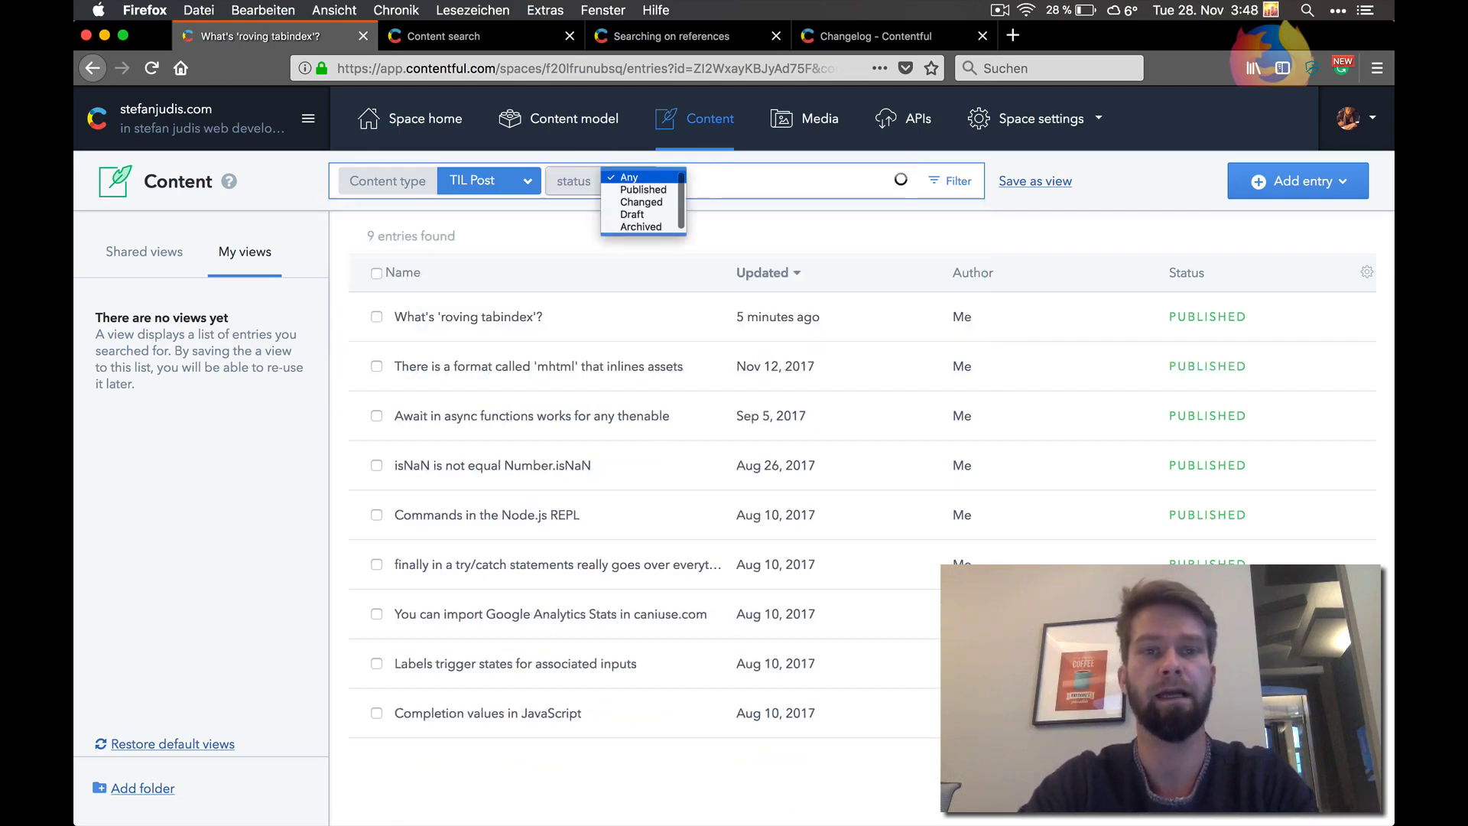
key(Down)
key(Down)
key(Down)
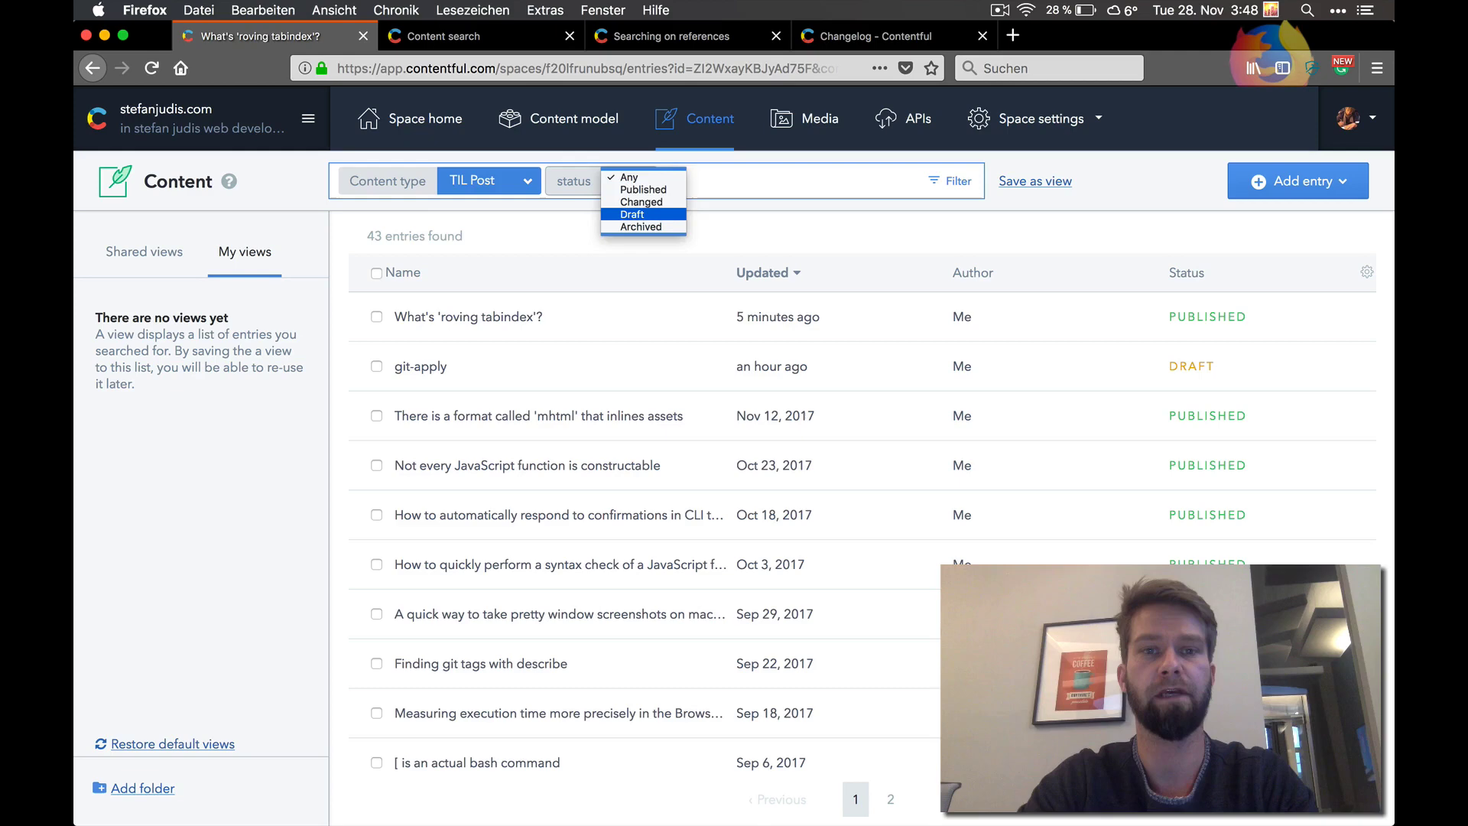
key(Return)
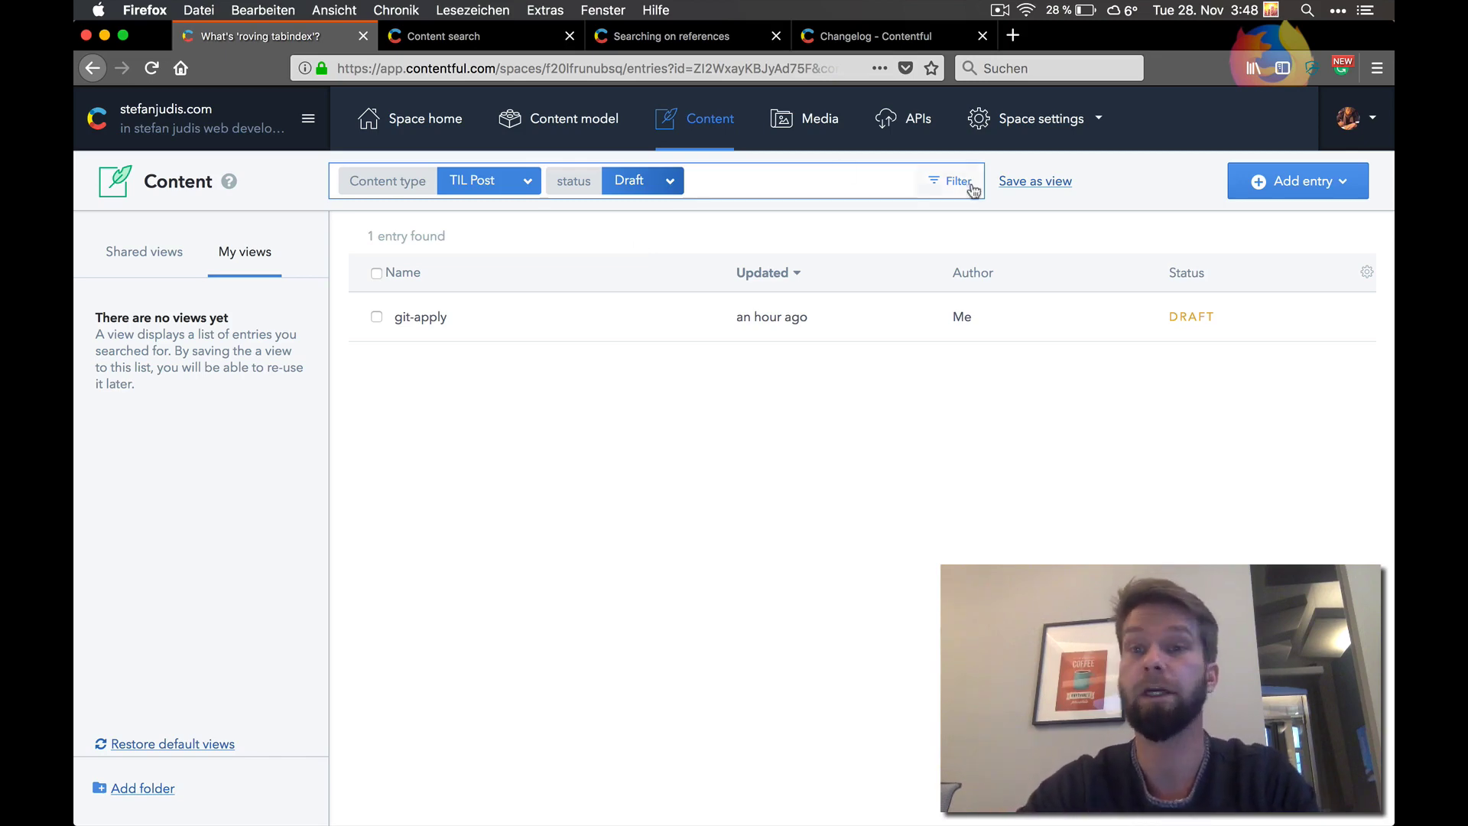
Save the Draft search as a private view named 'TIL - Drafts' under My views.
click(1048, 182)
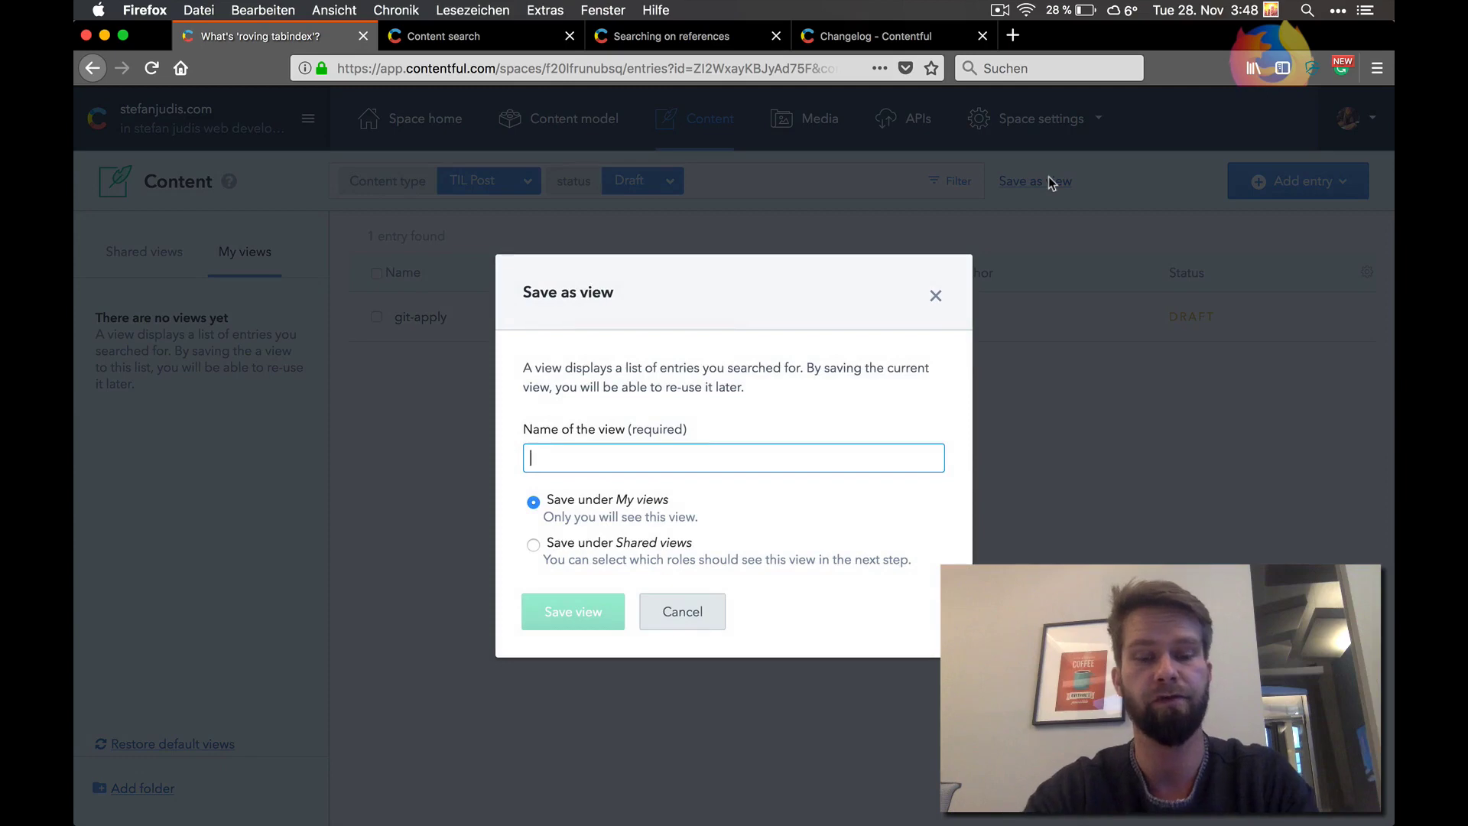
text(TIL -)
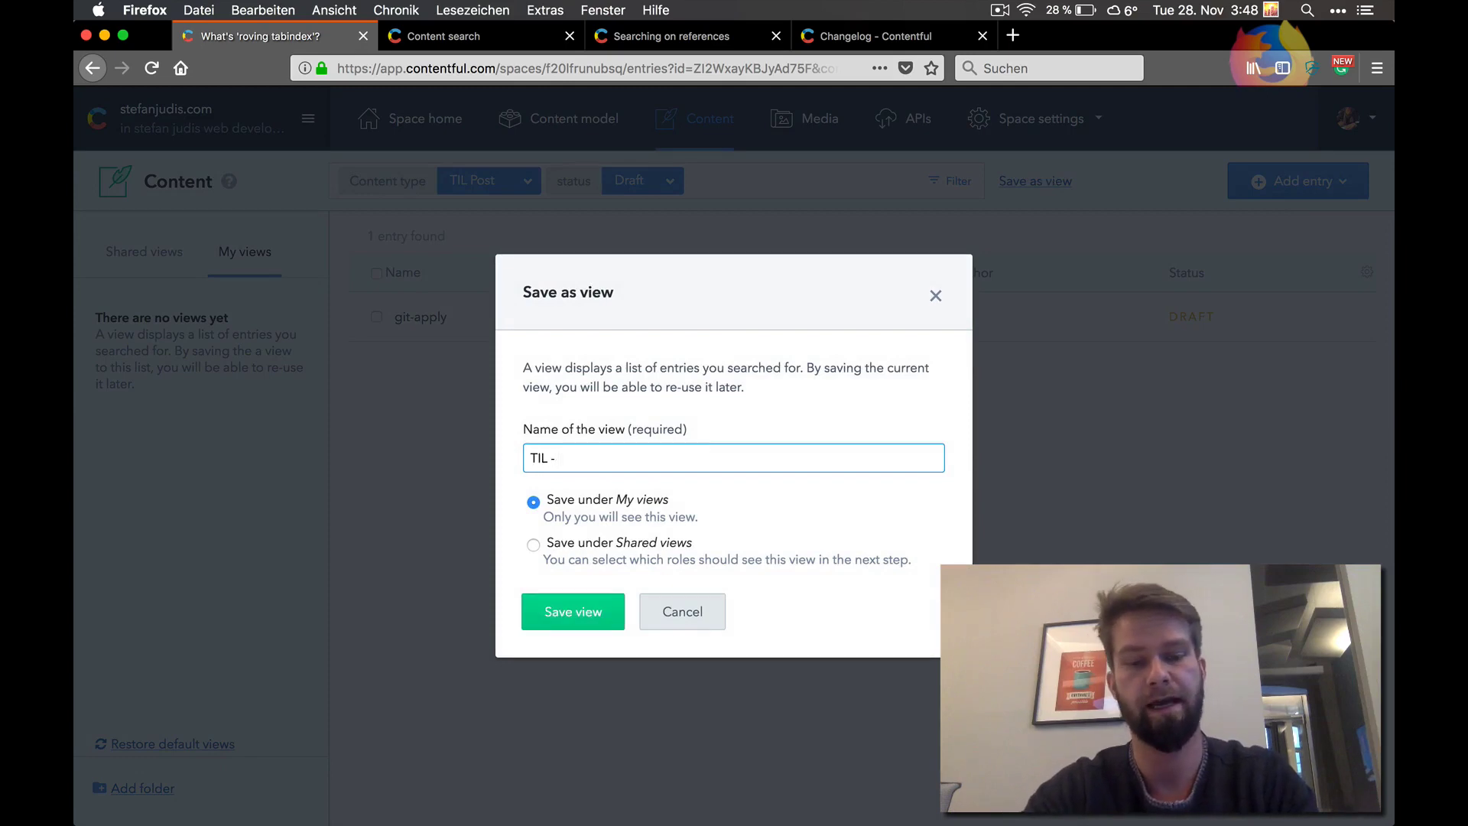
text( Draft)
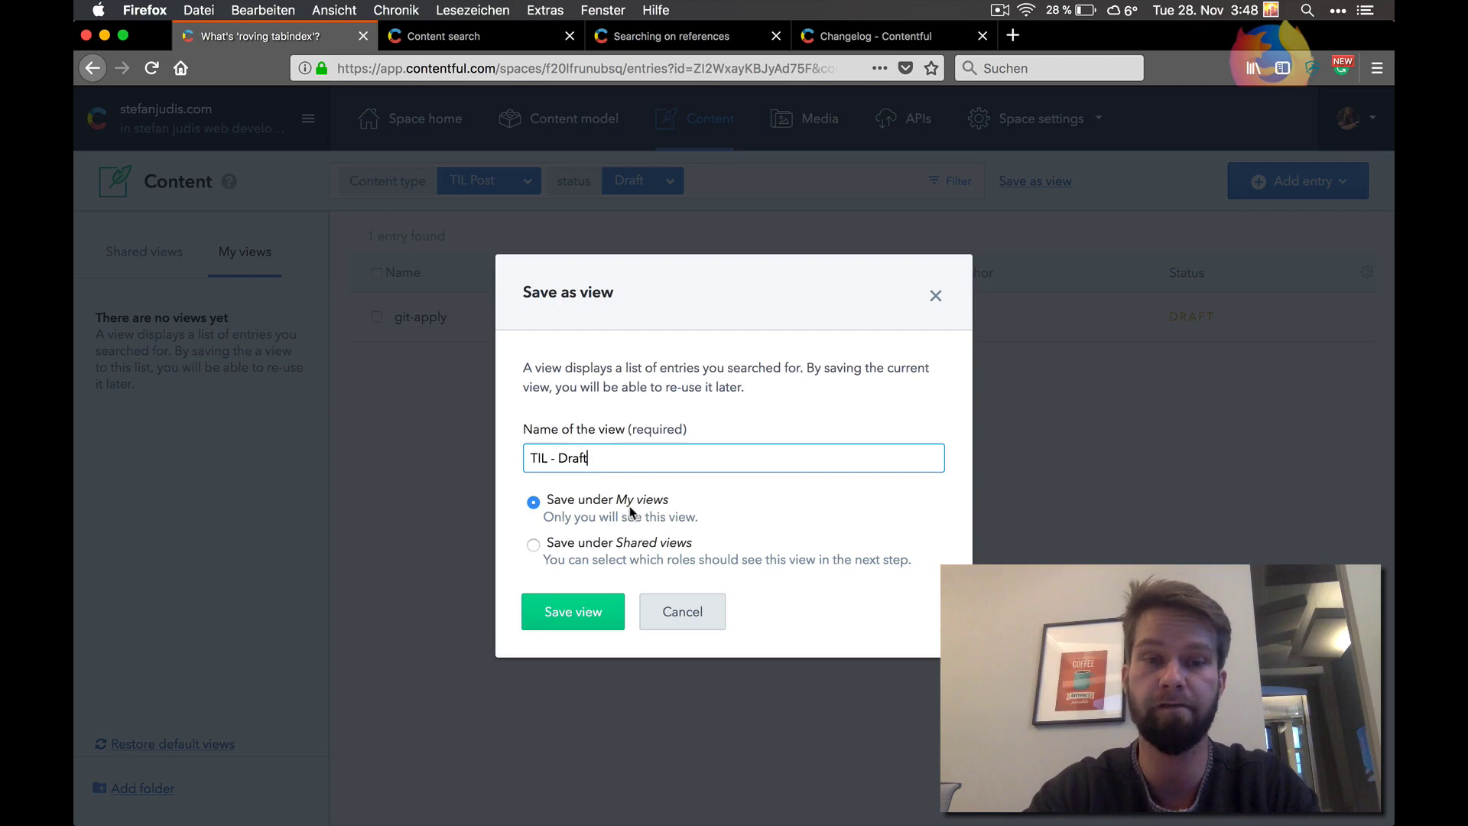
click(587, 548)
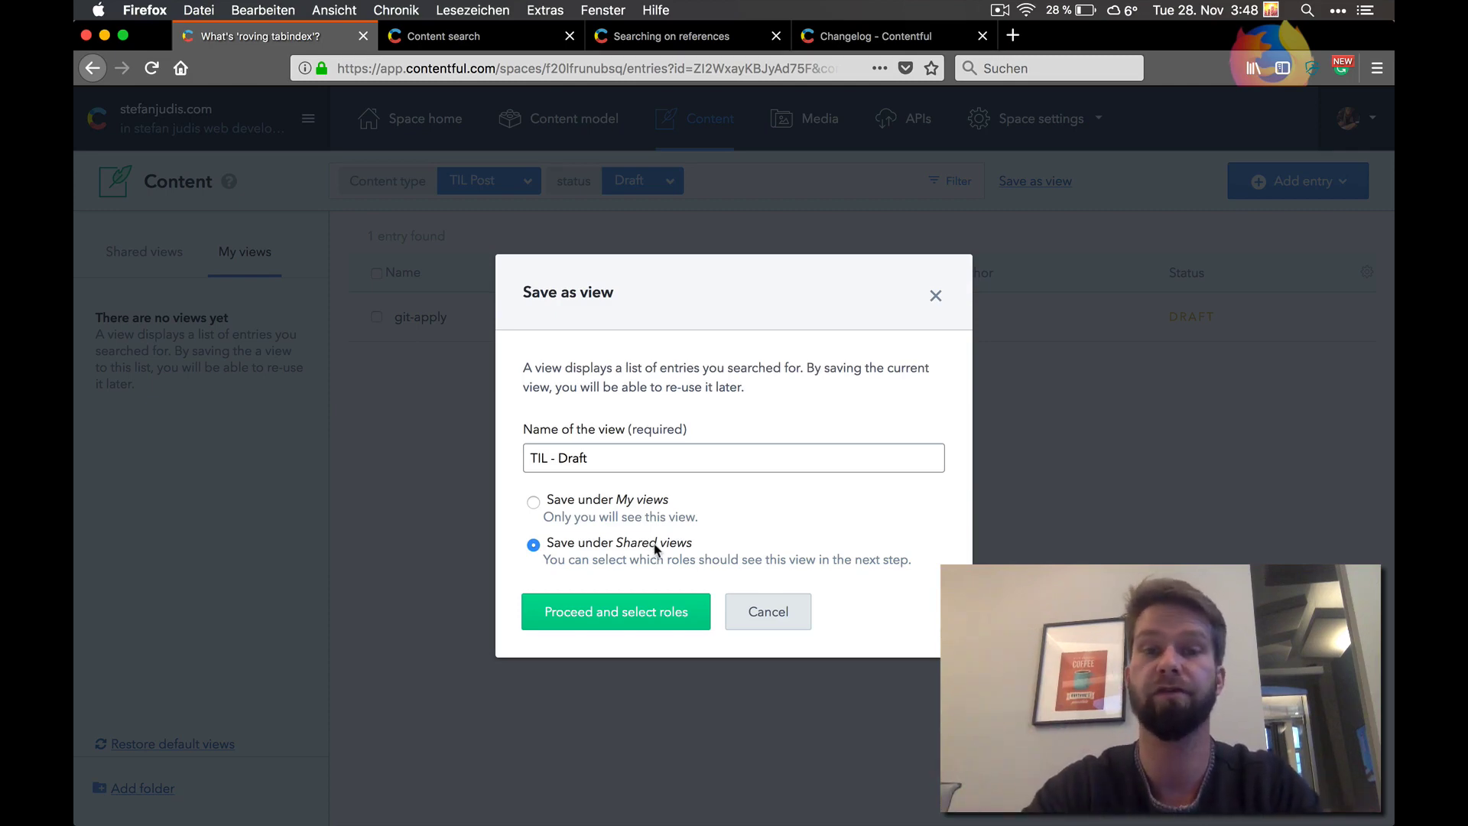
click(609, 501)
click(625, 461)
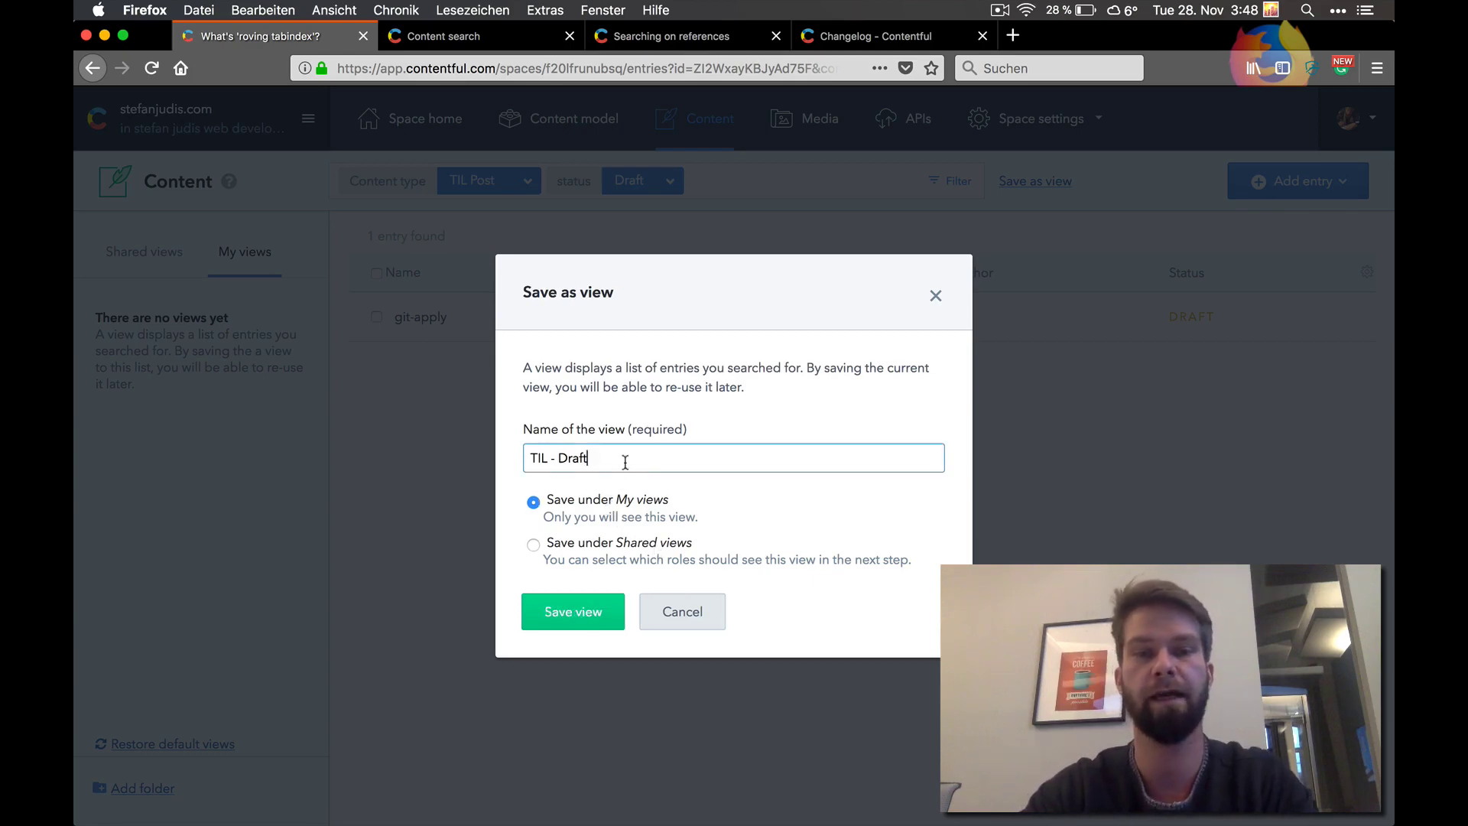
text(s)
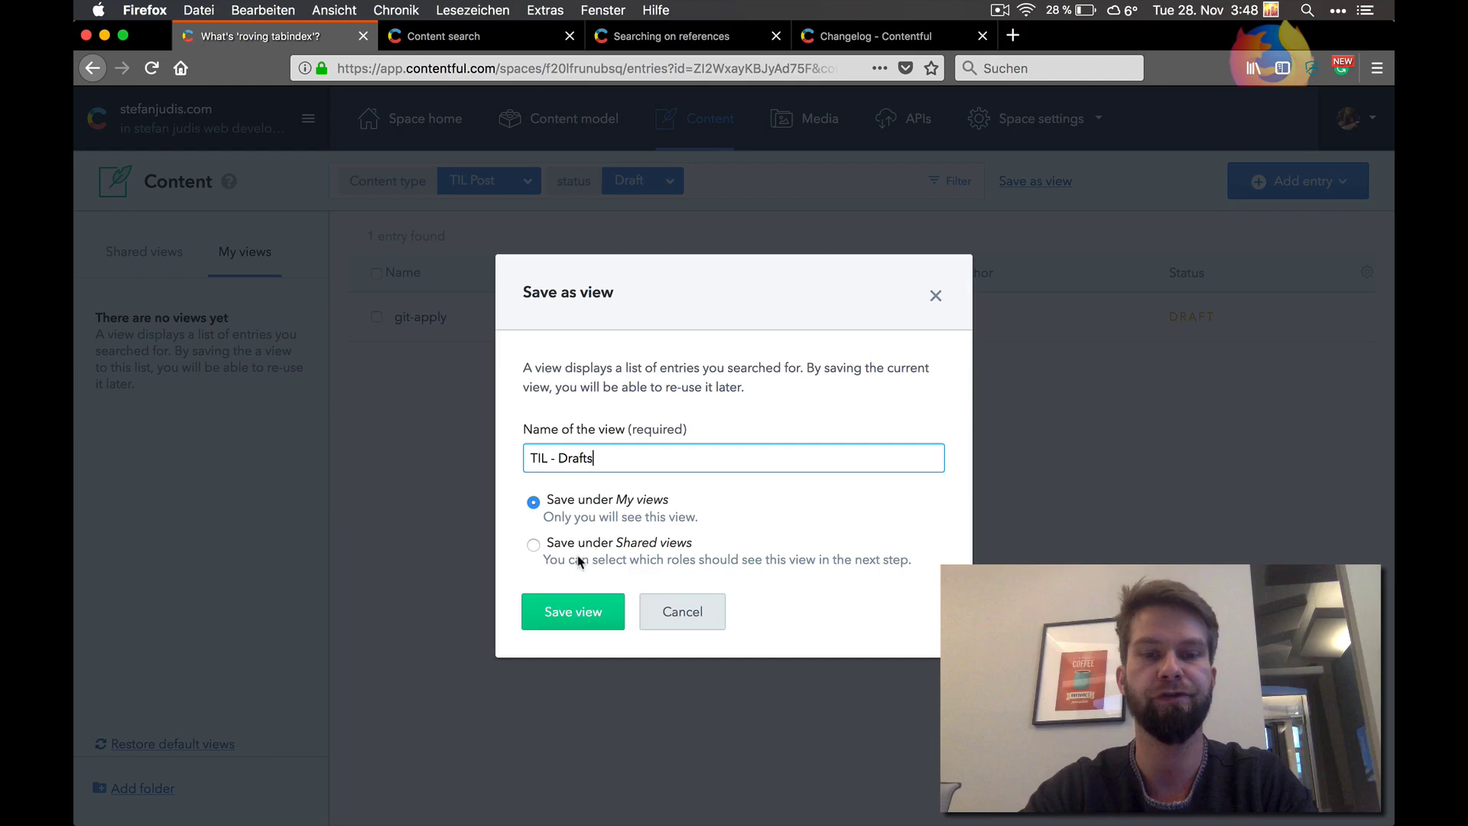
click(577, 610)
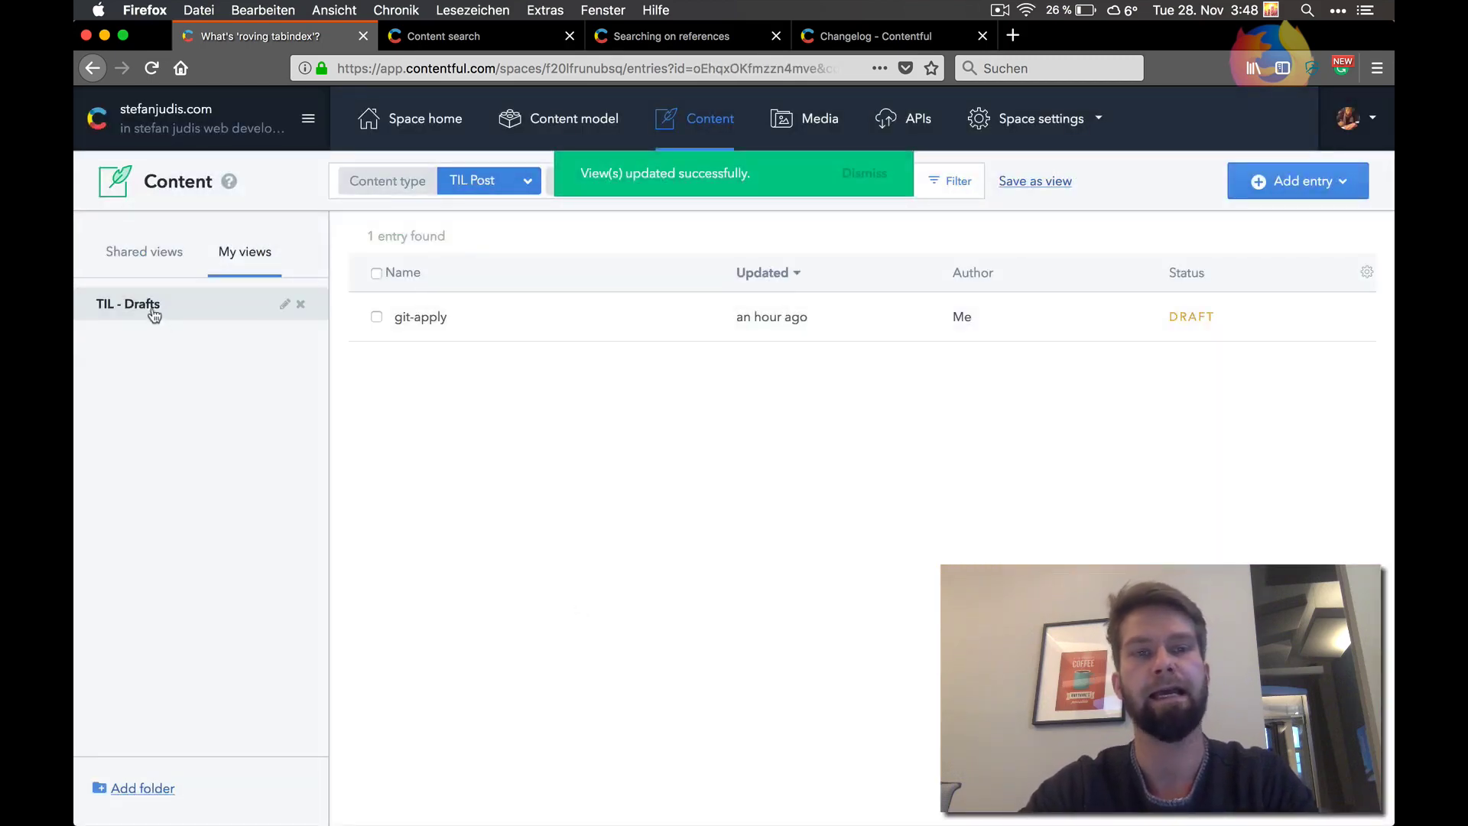
Replace the Draft status filter with a categories filter for 'javascript', showing 11 entries.
click(865, 173)
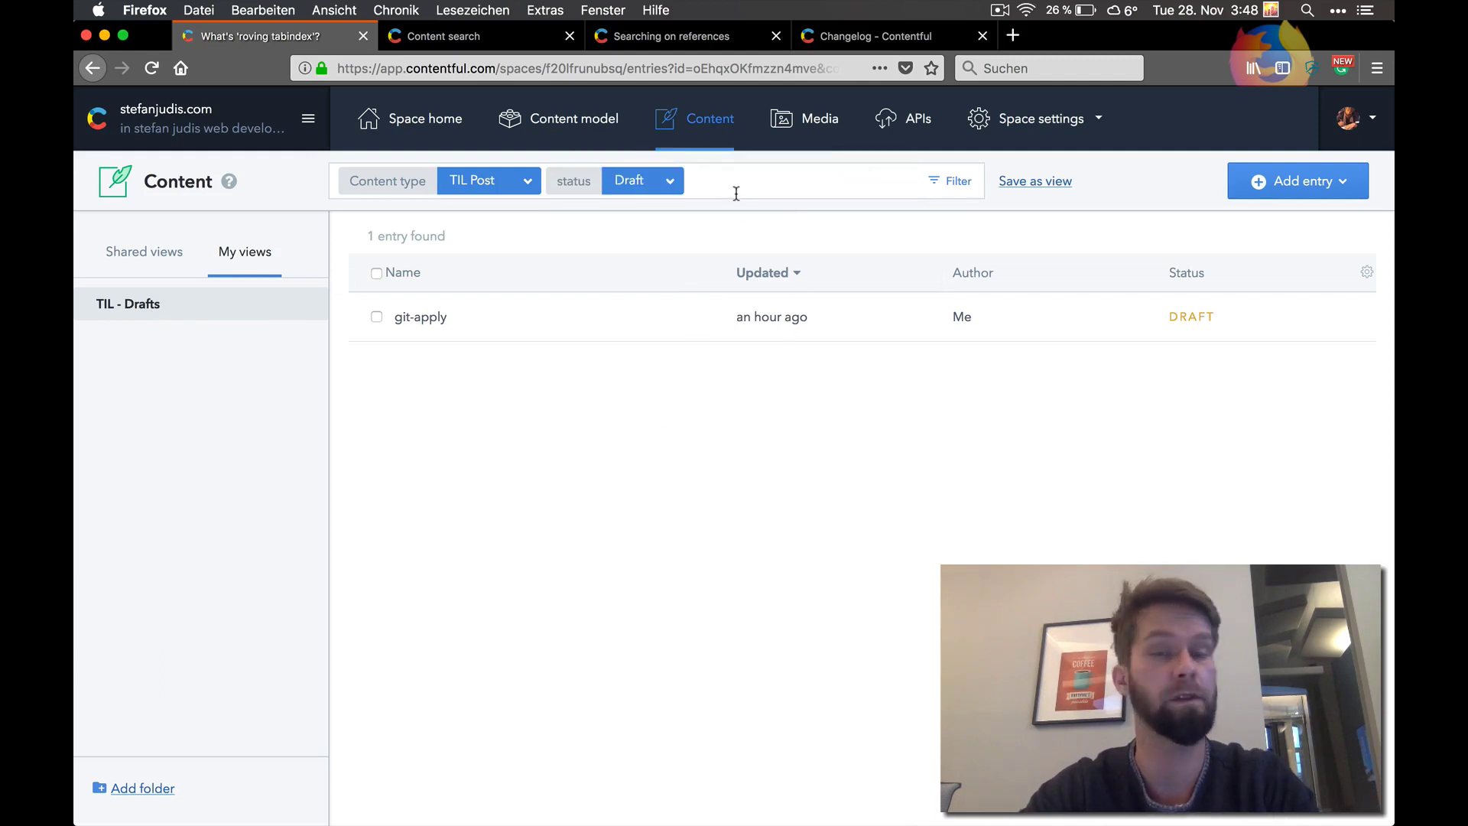
click(737, 187)
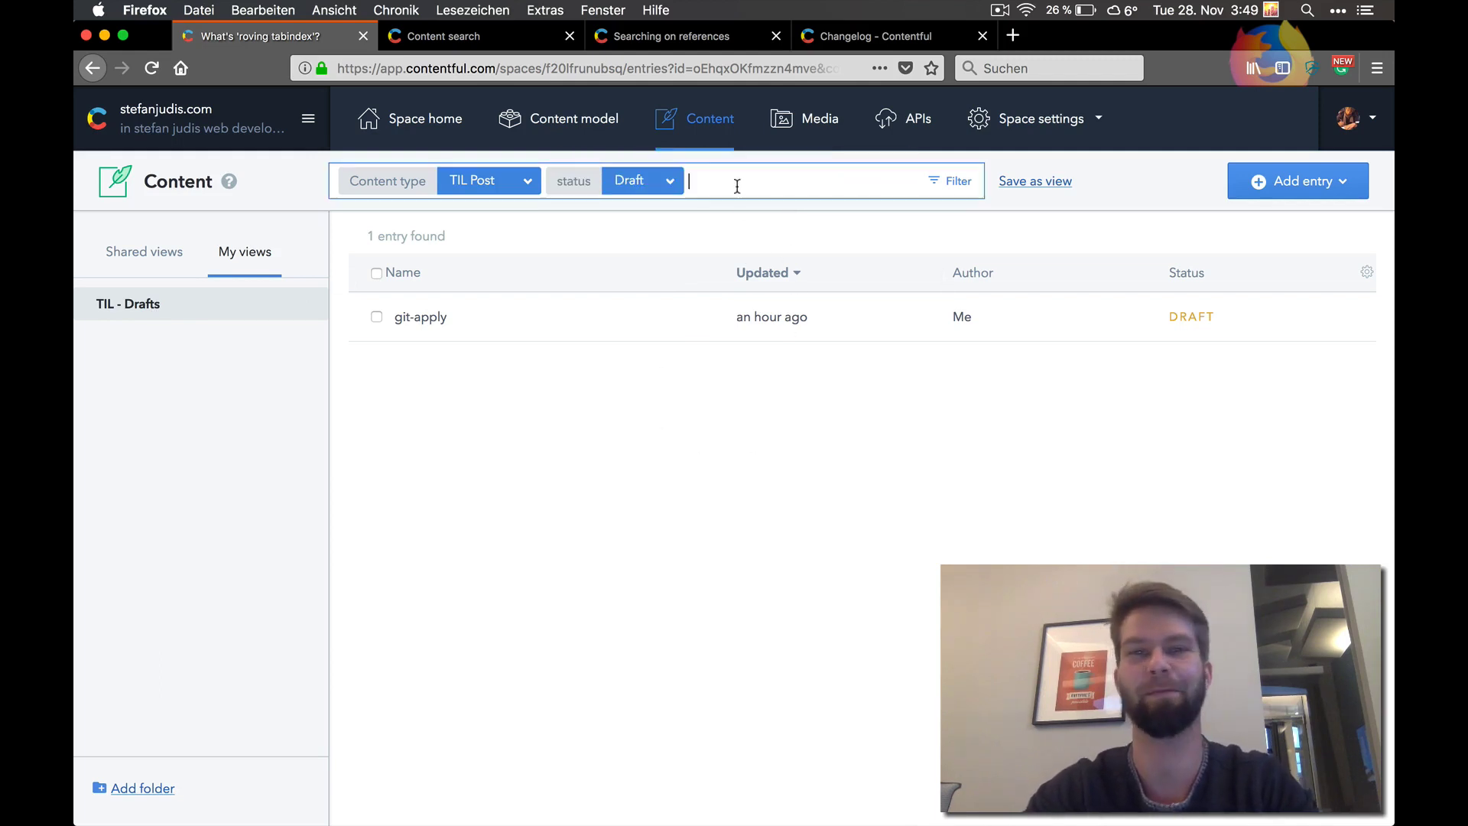
key(BackSpace)
key(BackSpace)
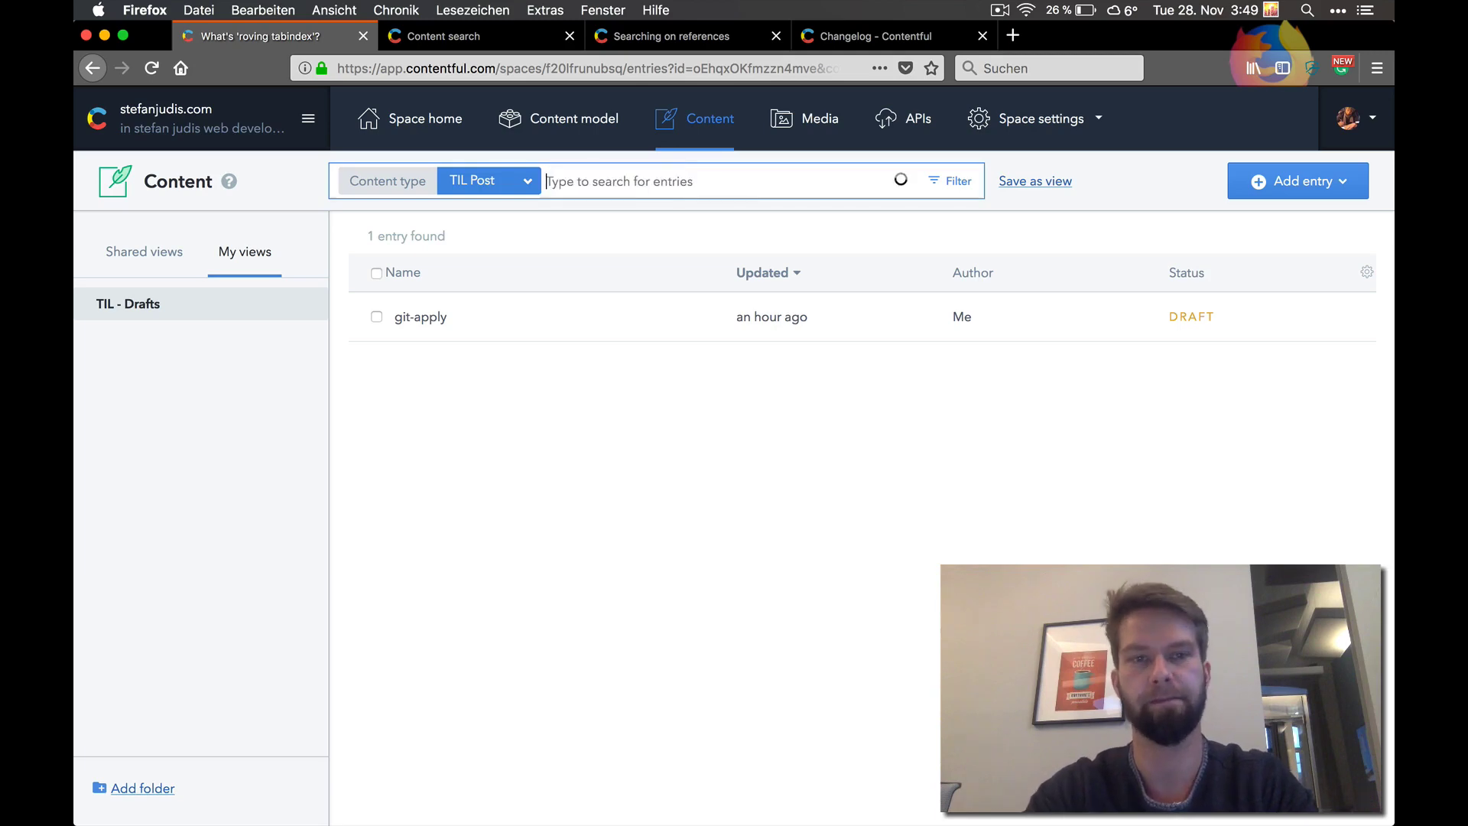
text(categor)
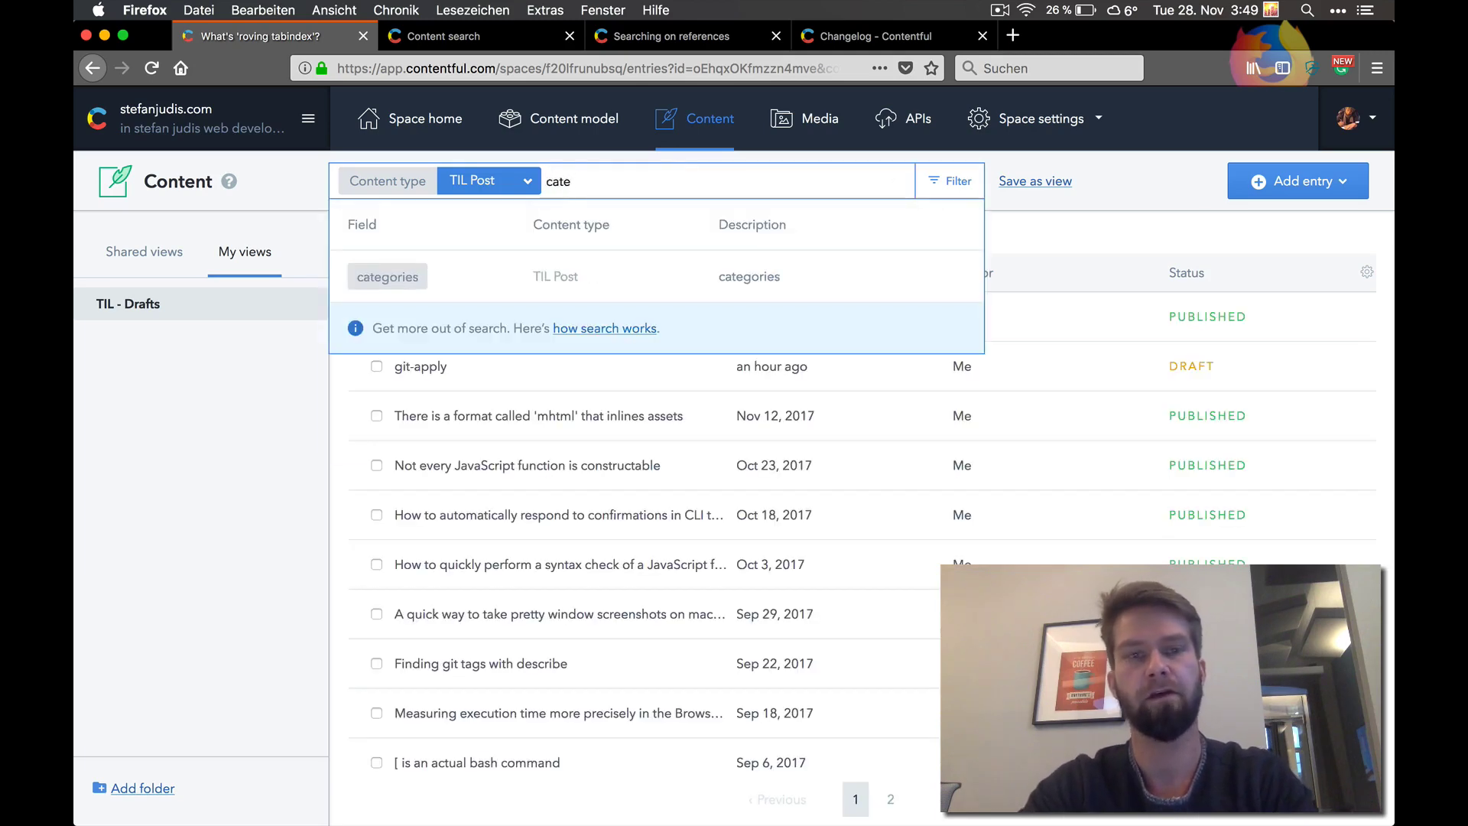
click(577, 276)
text(javascript)
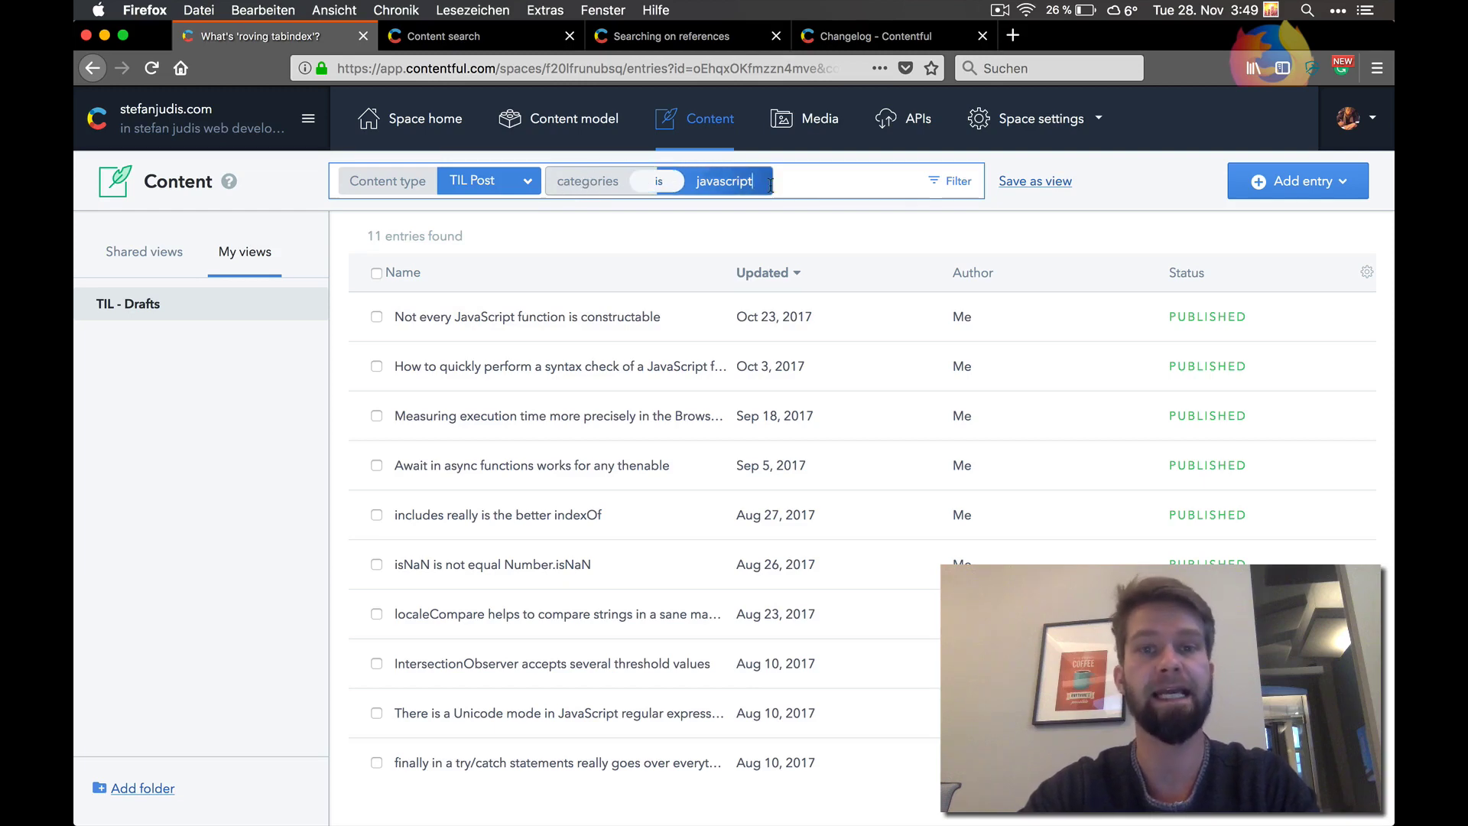
Save this search as the view 'TIL - JavaScript'.
click(1039, 181)
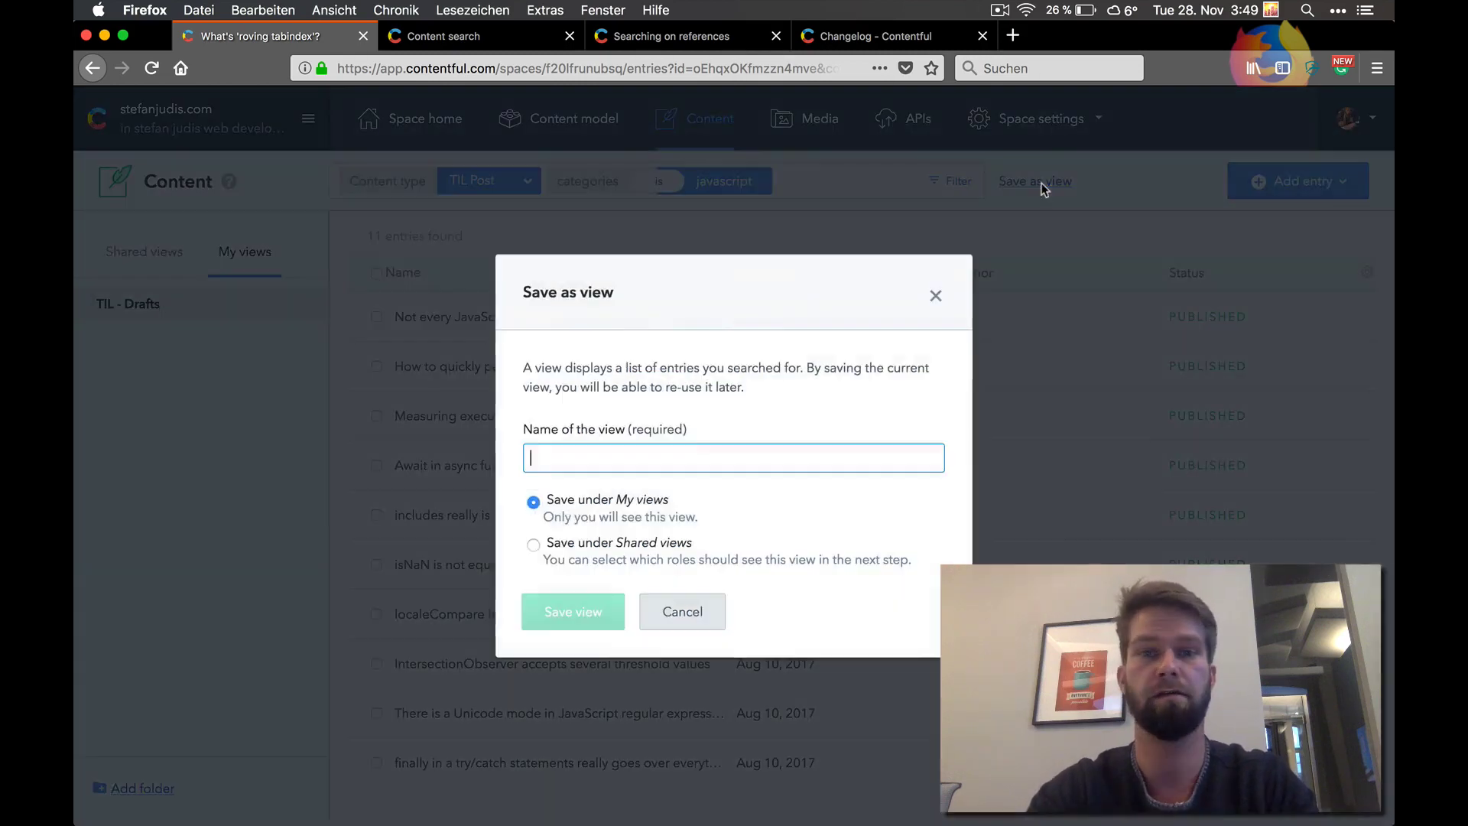
text(TIL - JavaSc)
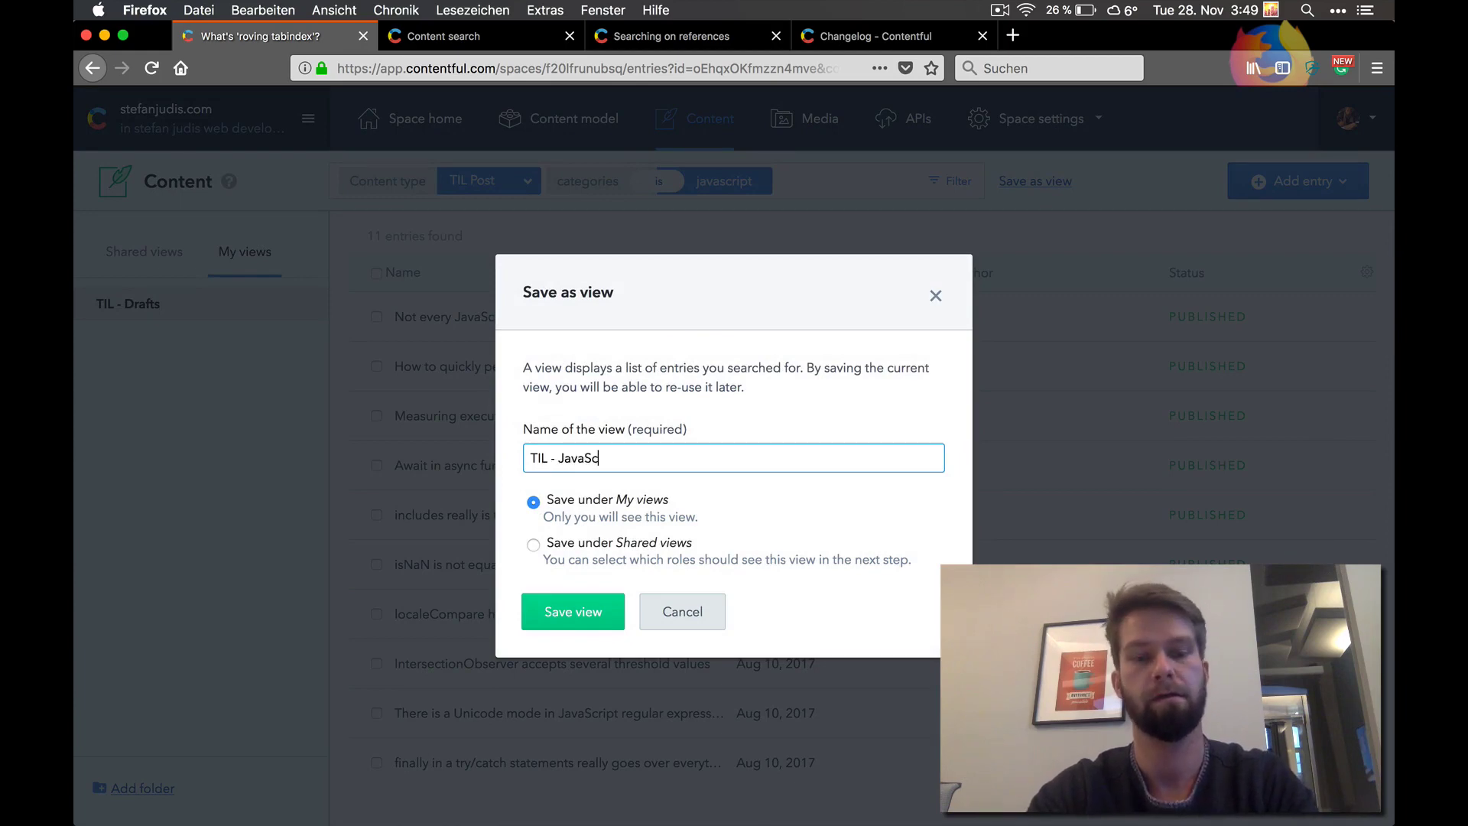
text(ript)
key(Return)
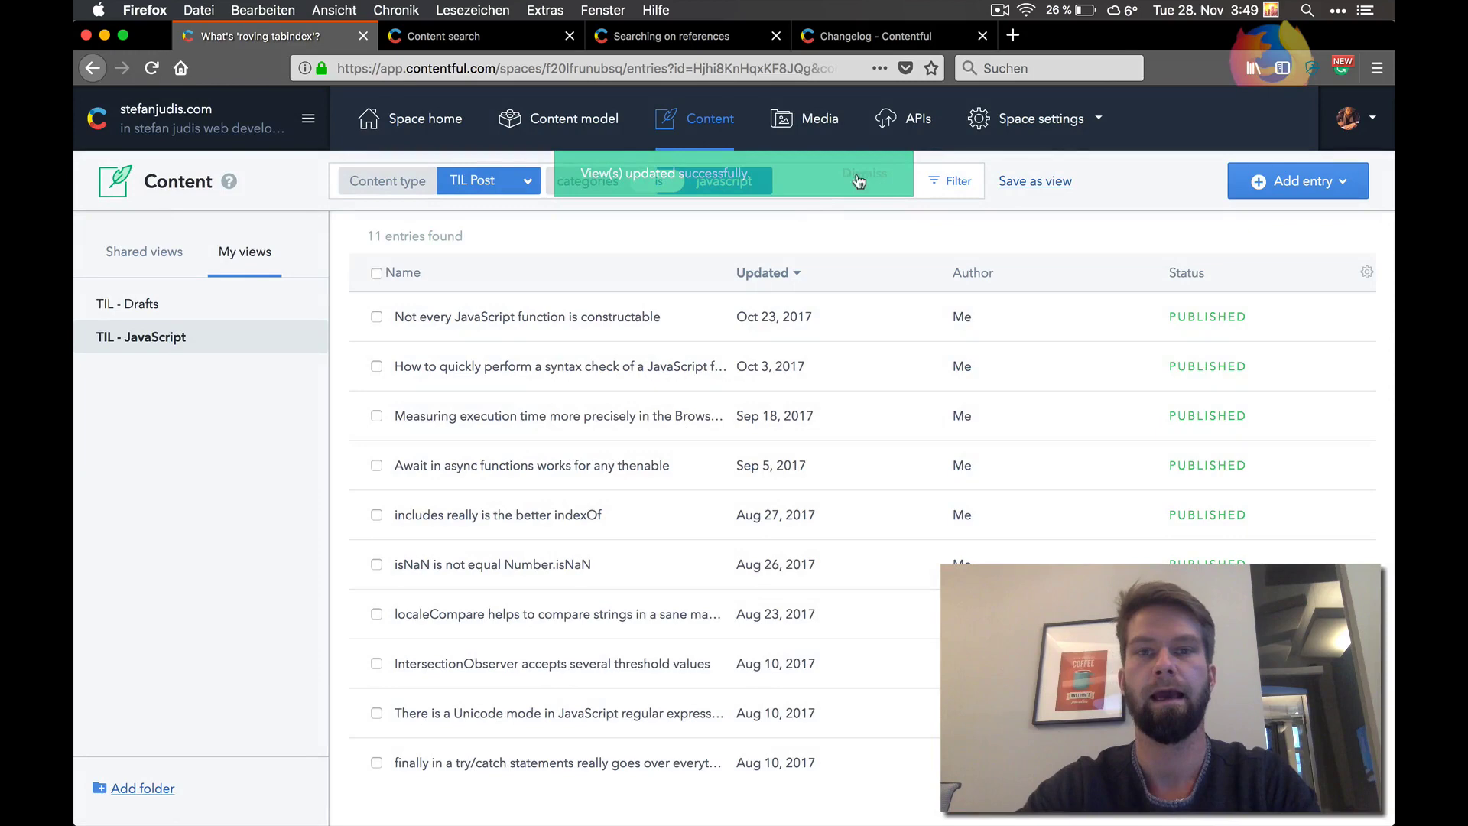
Change the categories filter value from 'javascript' to 'accessibility'.
click(859, 180)
click(860, 180)
key(BackSpace)
key(BackSpace)
text(acc)
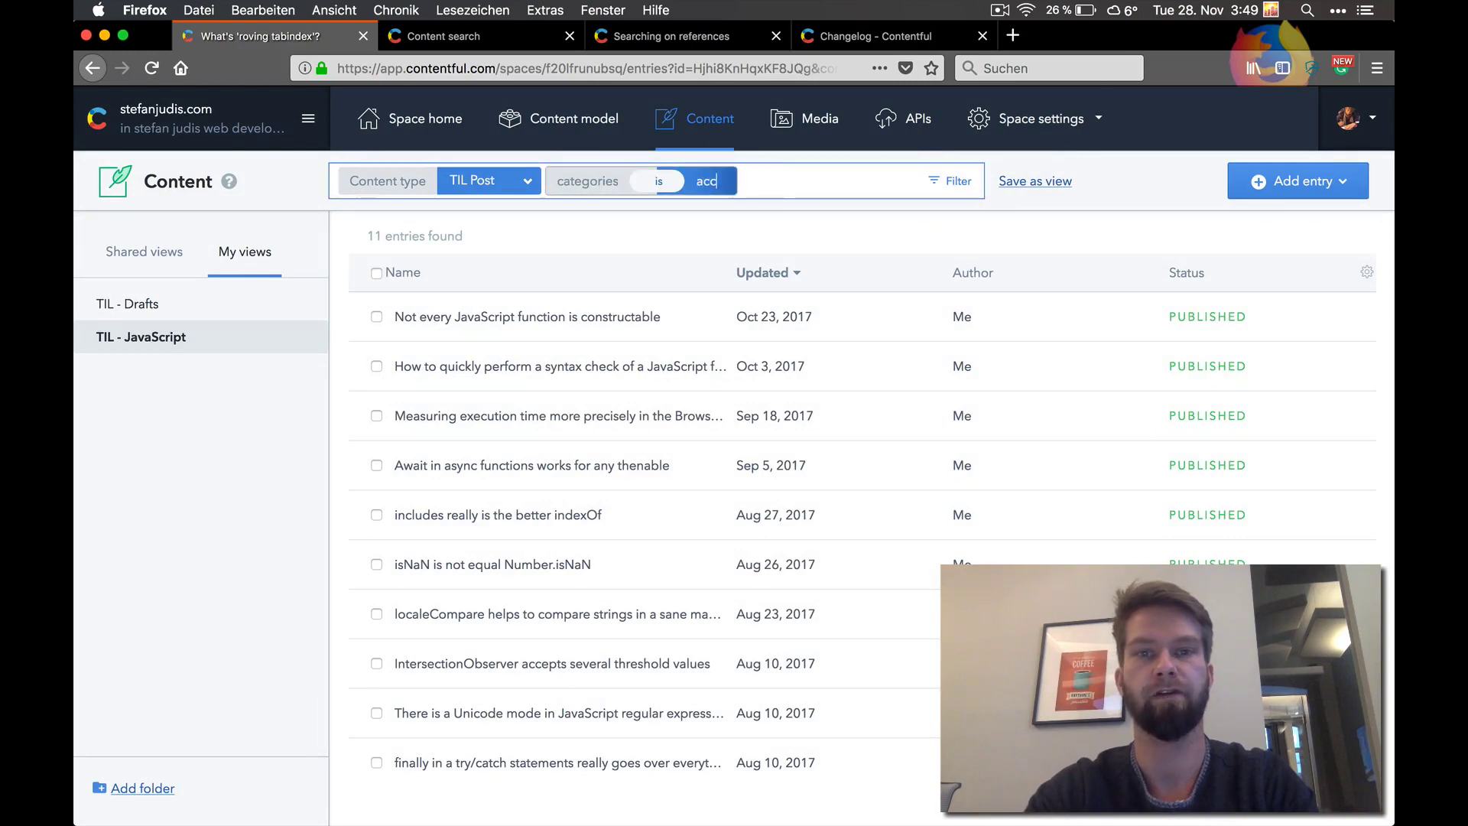
text(essibli)
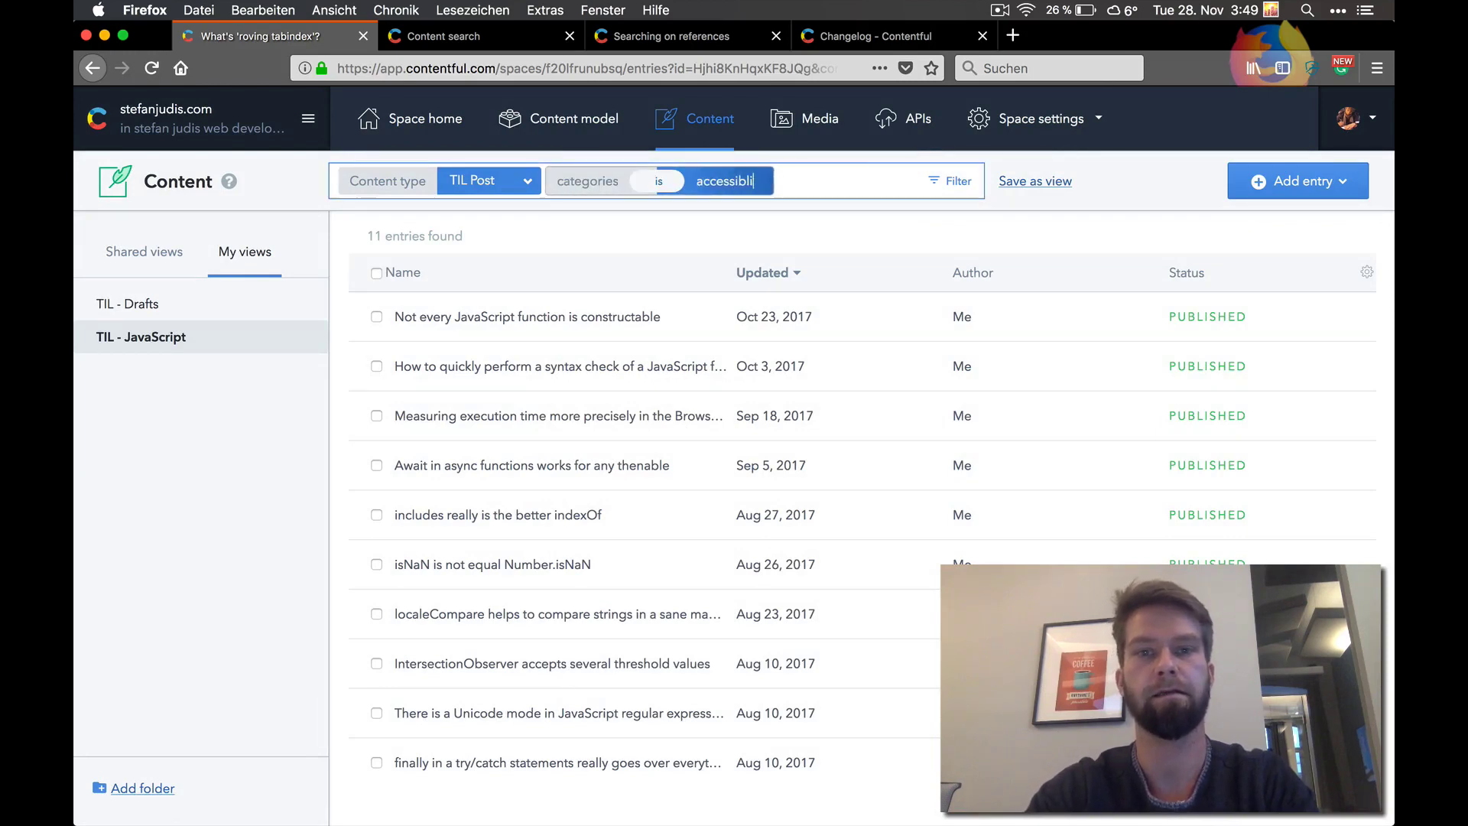
key(BackSpace)
key(BackSpace)
text(ility)
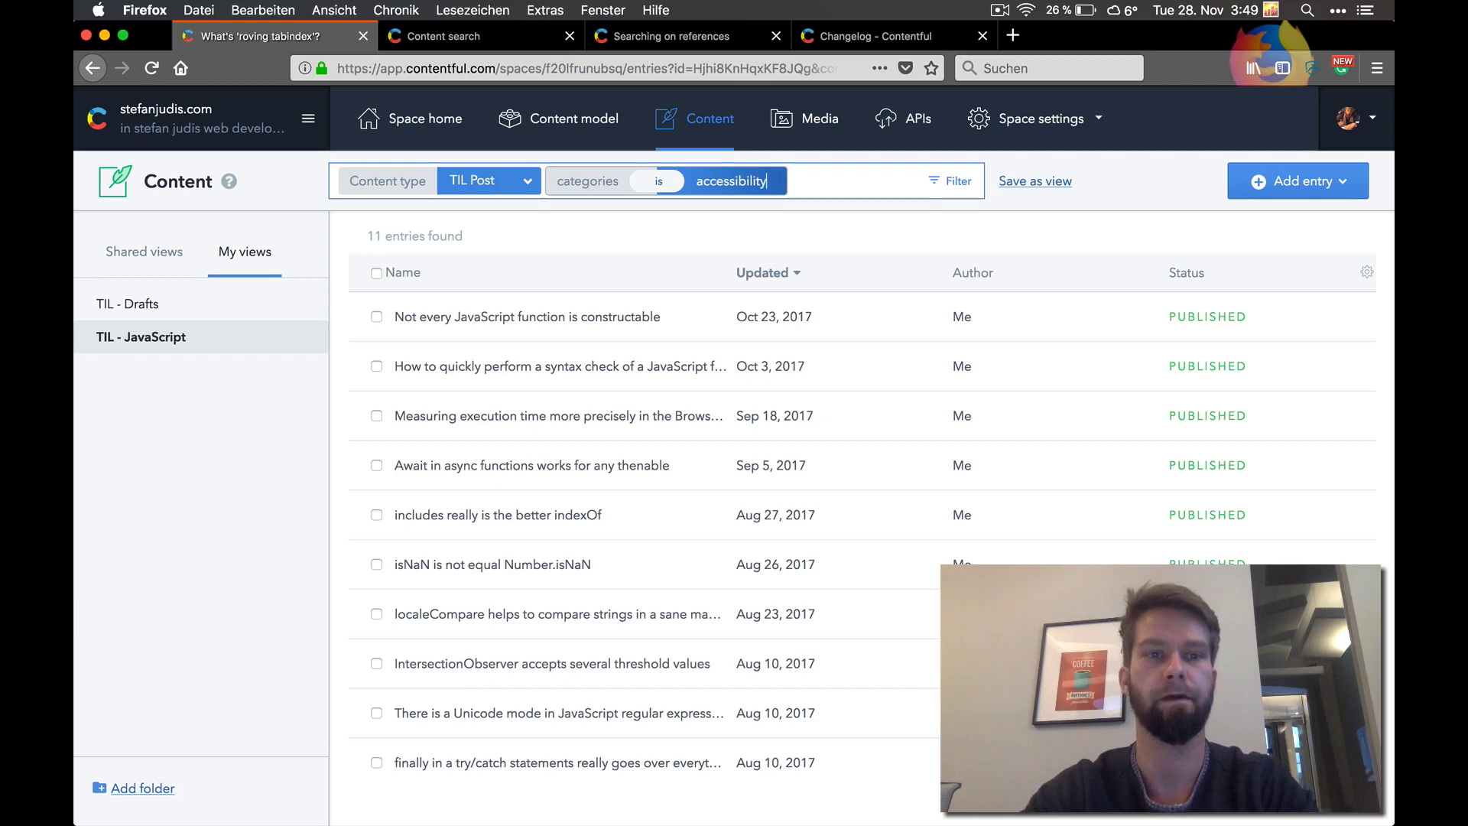
Save the accessibility search as the view 'TIL - a11y'.
click(1020, 184)
text(TIL - )
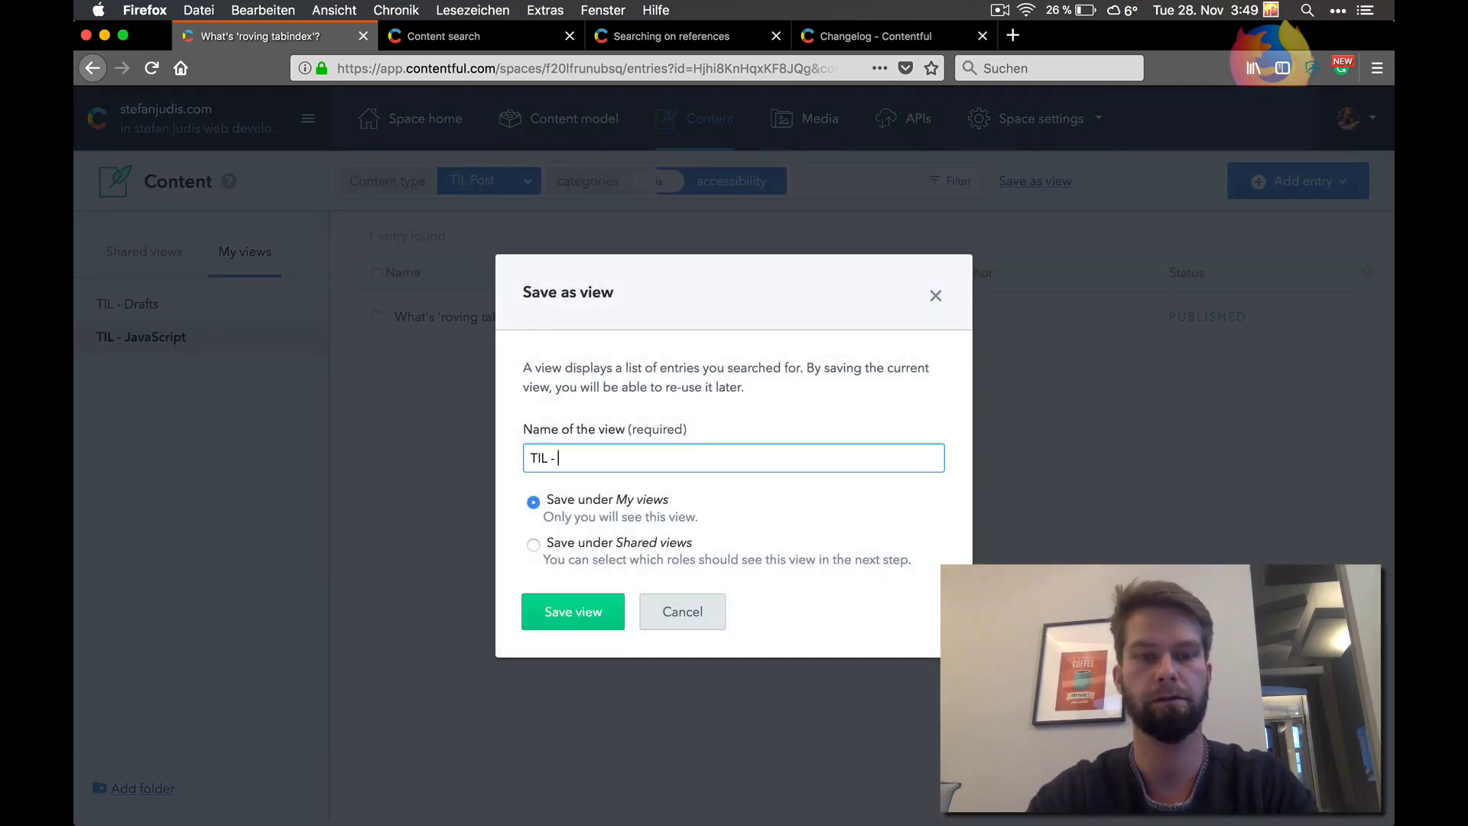
text(aa)
text(1y)
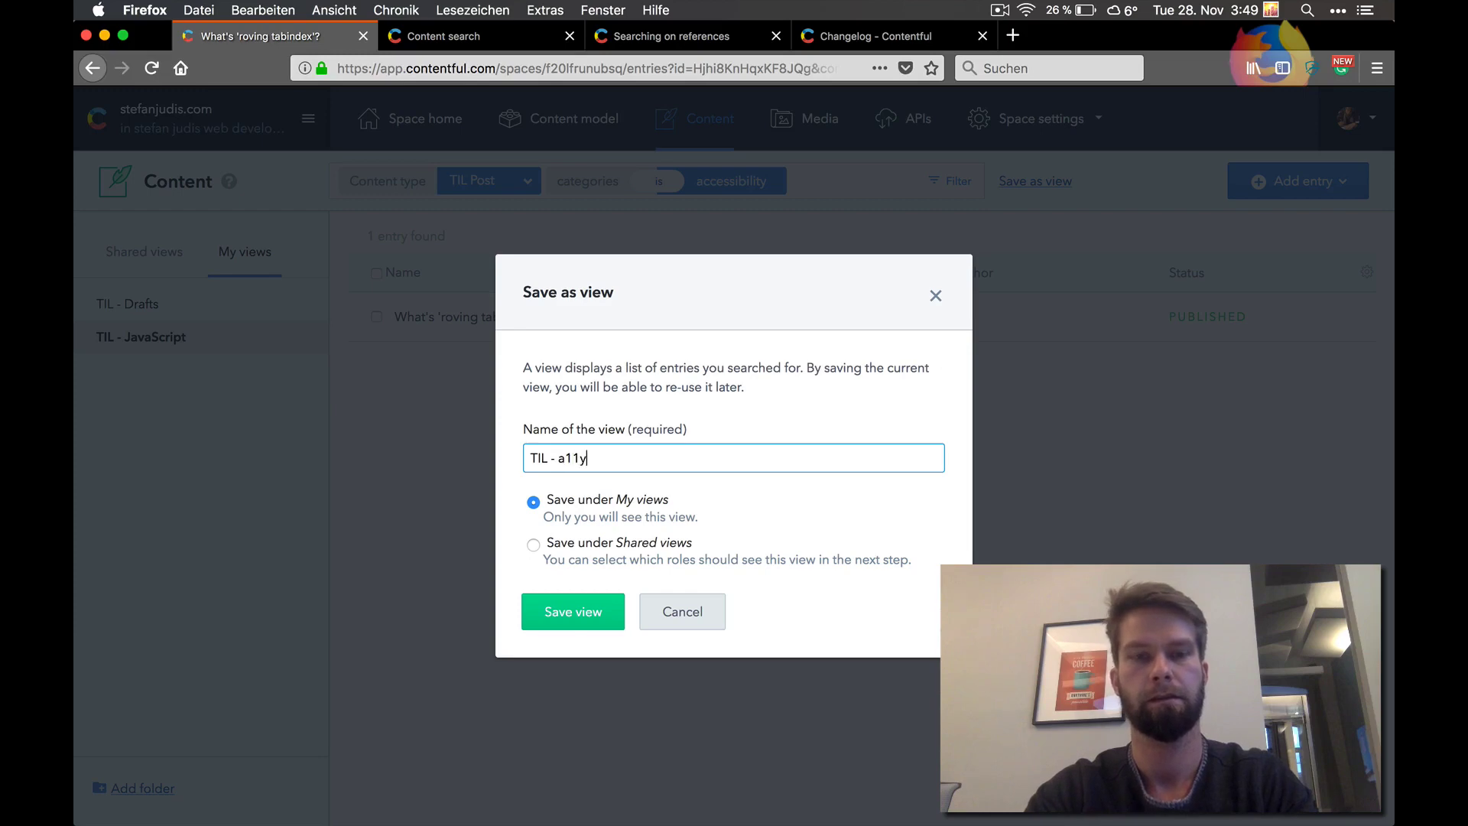
key(Return)
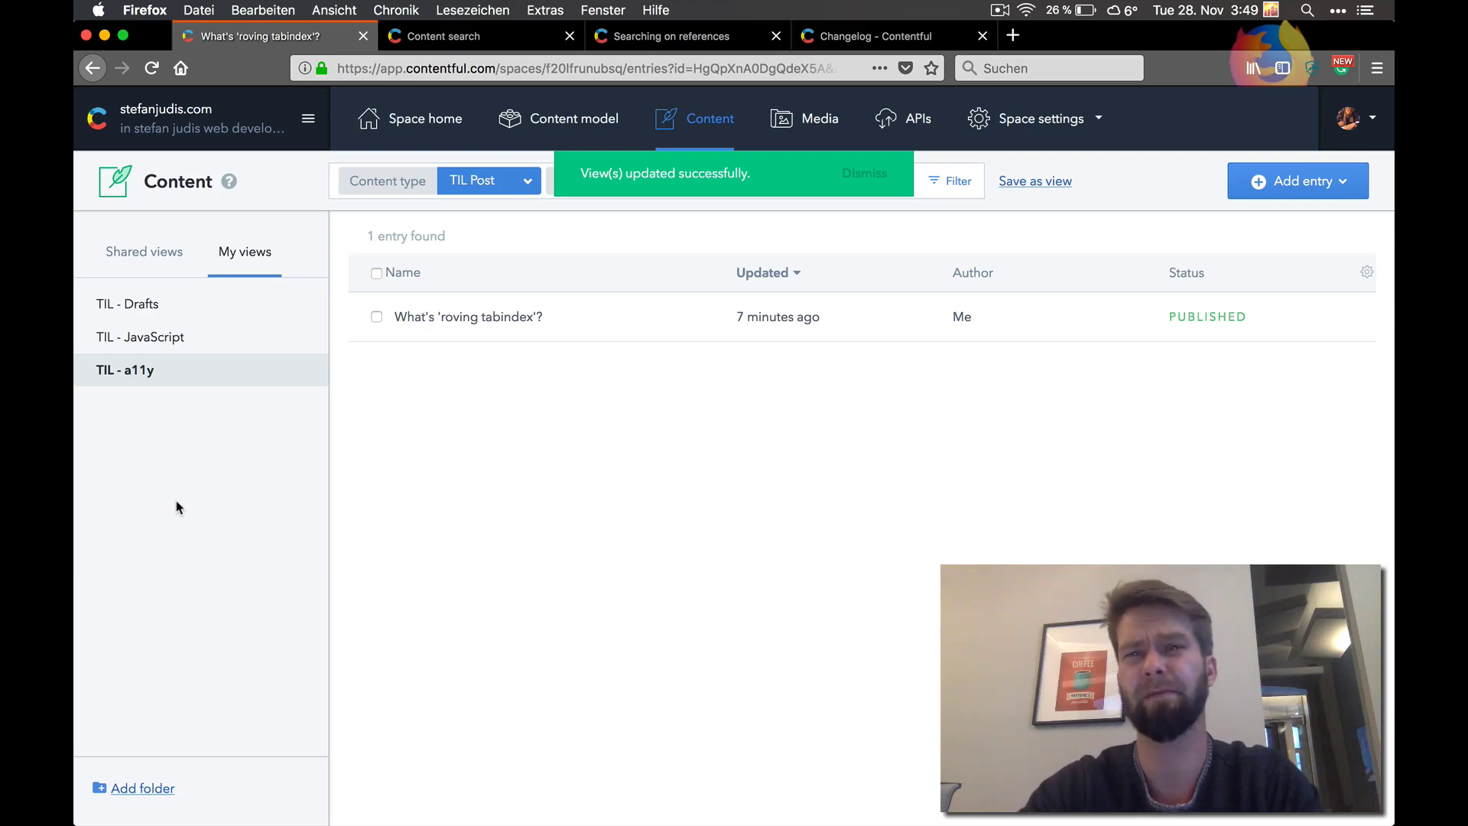
Create a 'TIL - Topics' folder and move TIL - a11y and TIL - JavaScript into it.
click(142, 787)
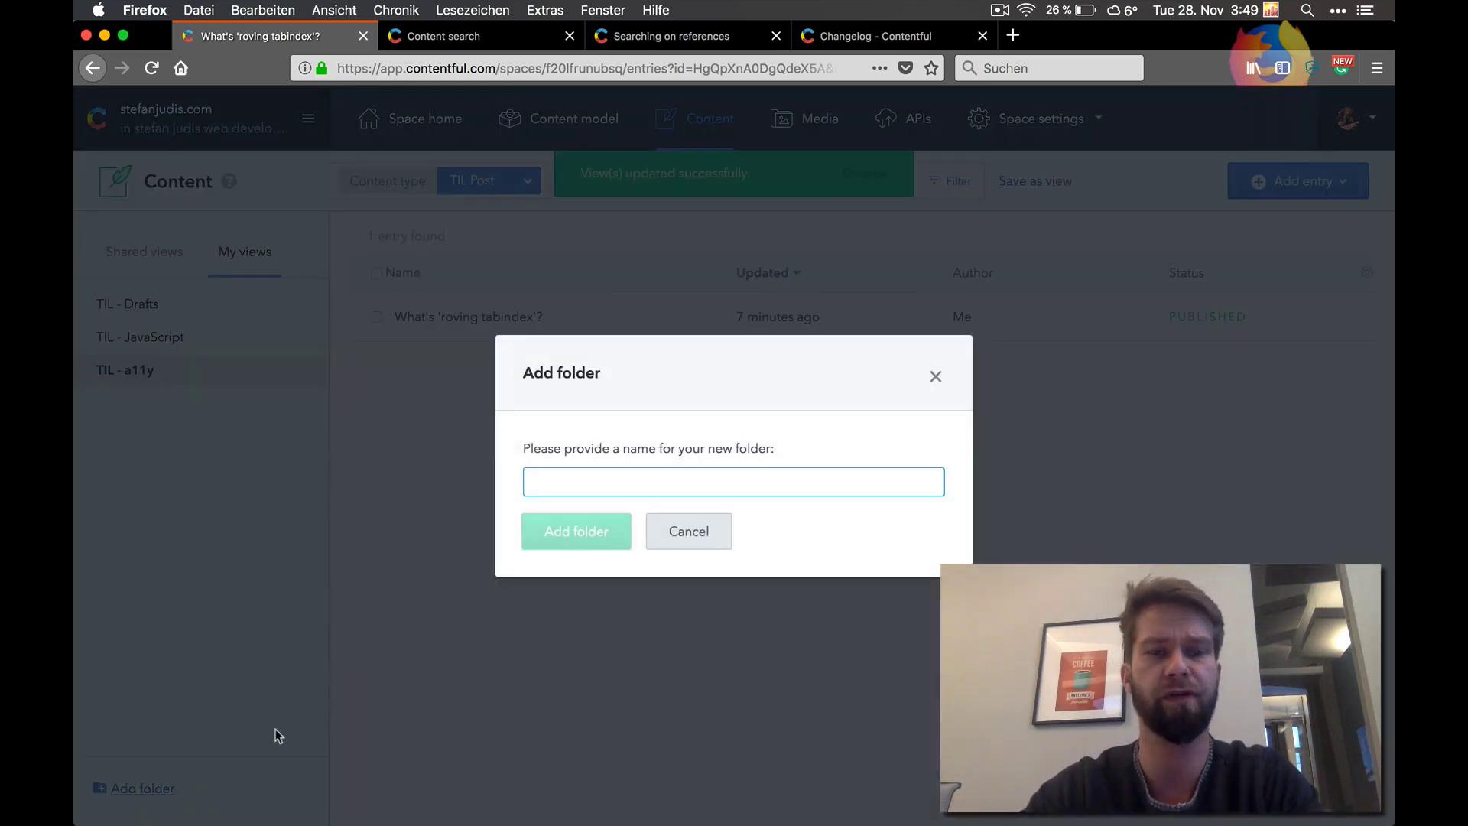
click(589, 465)
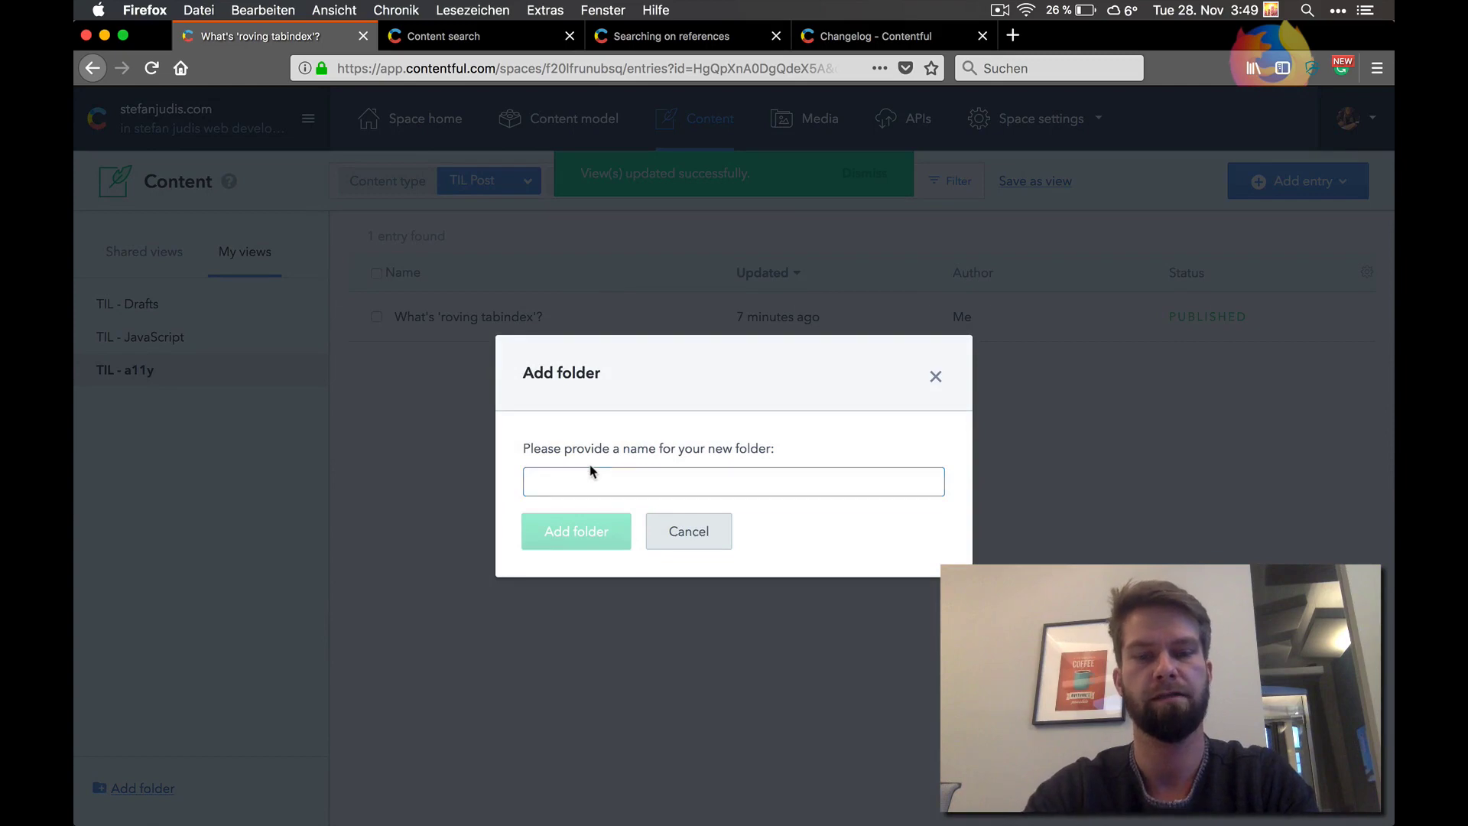
click(567, 487)
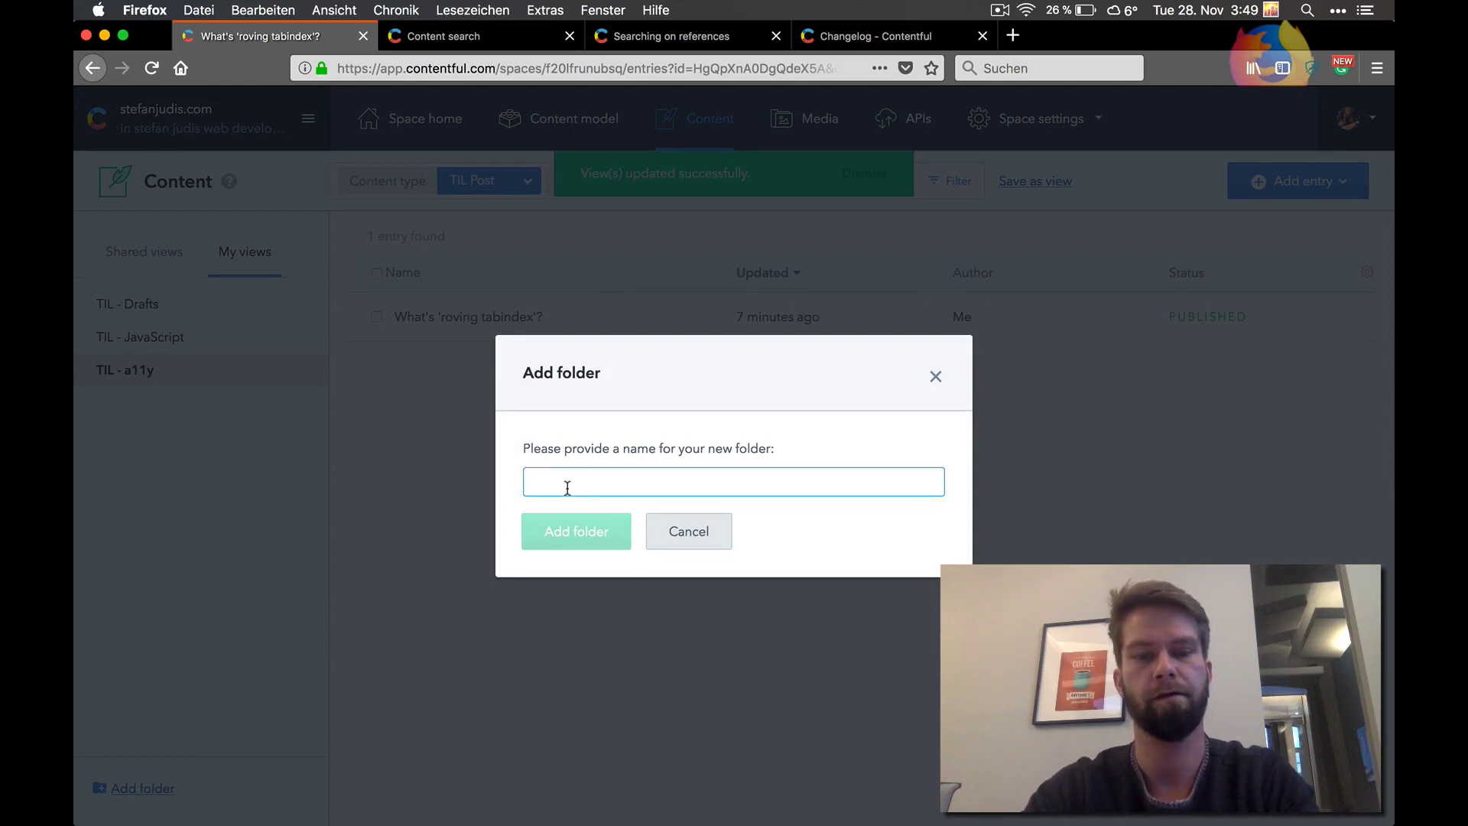
text(TIL )
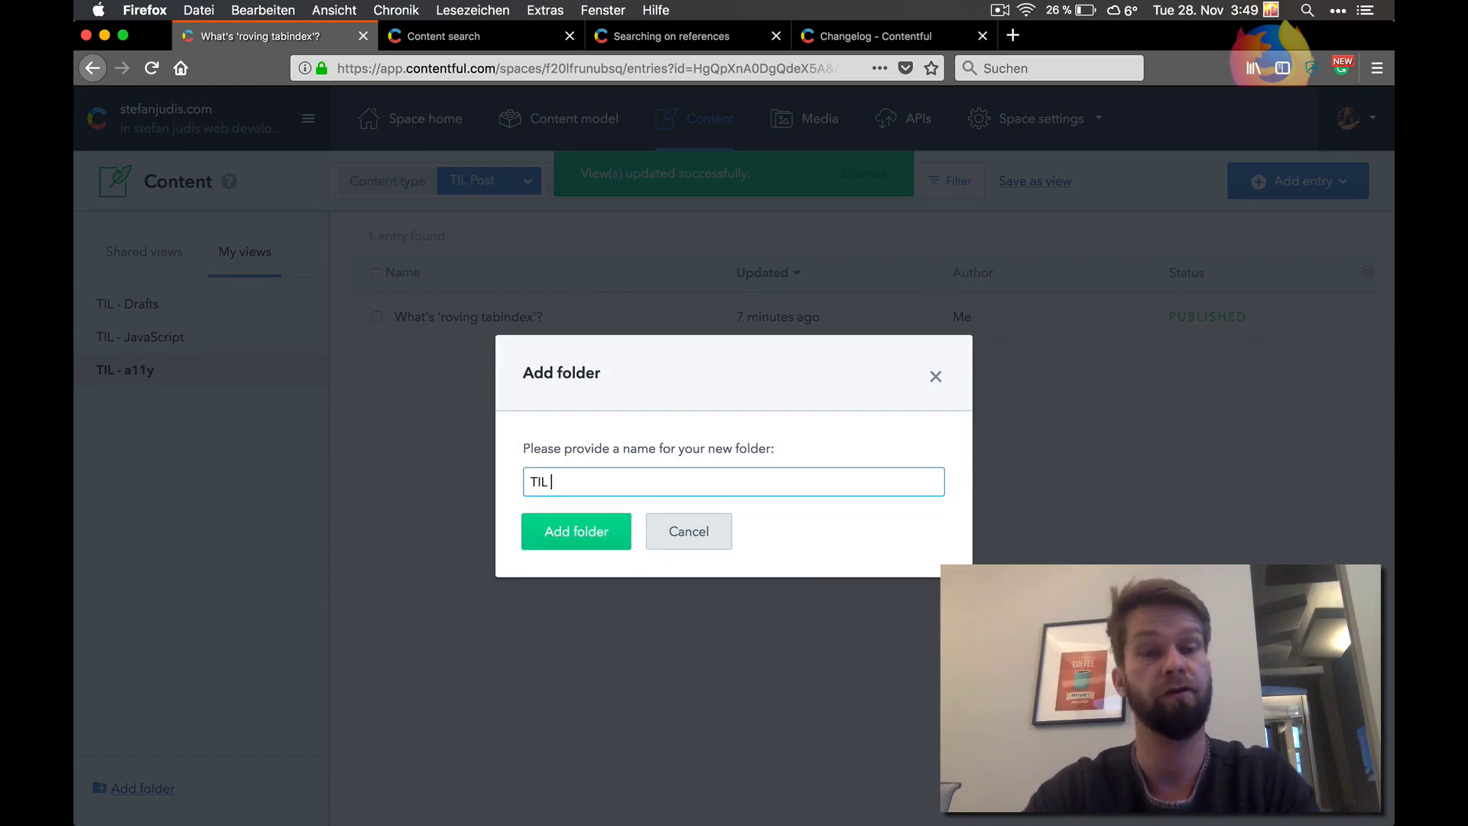
text(- Topics)
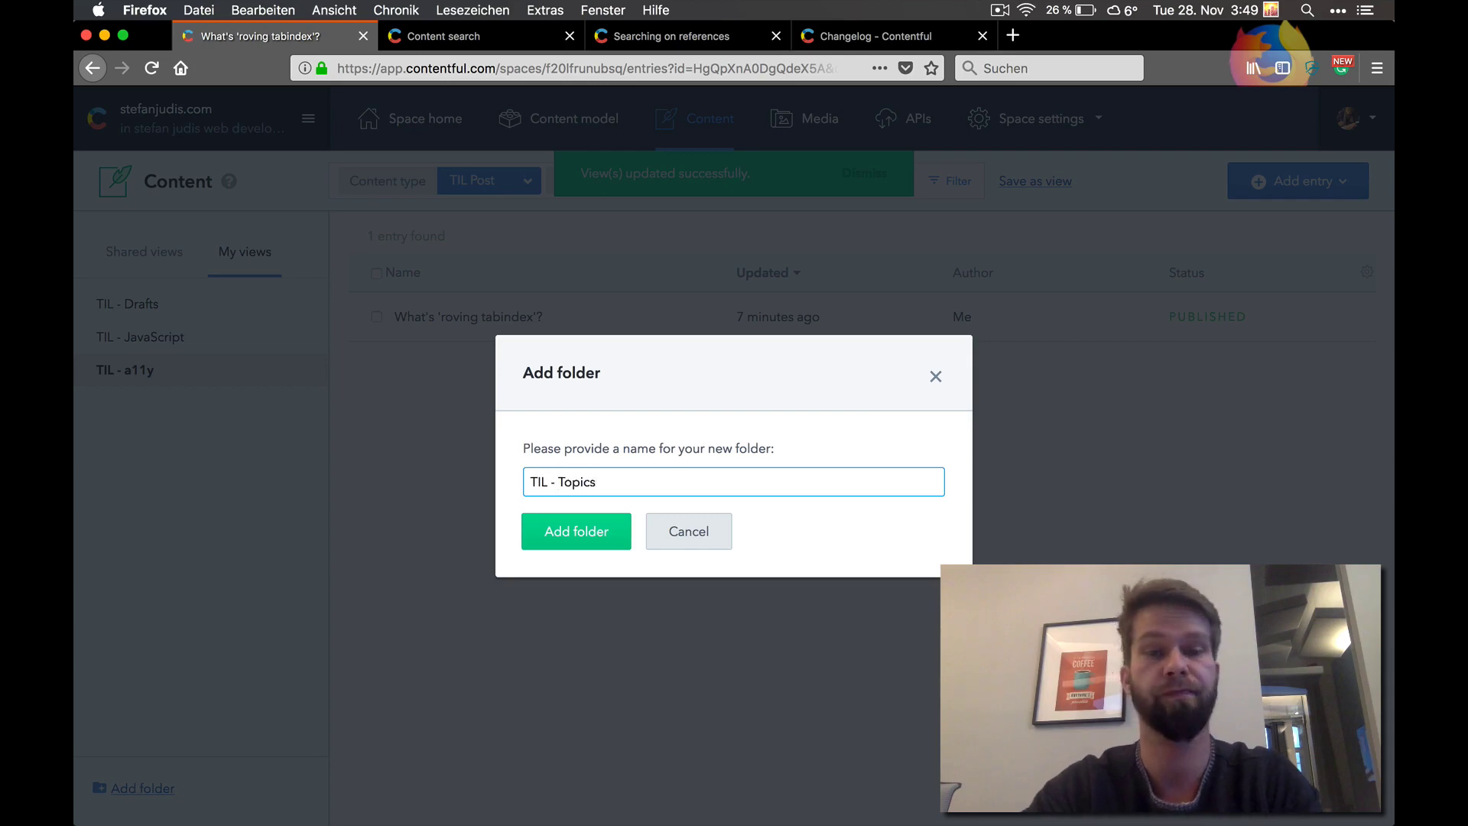
key(Return)
drag(172, 374, 186, 482)
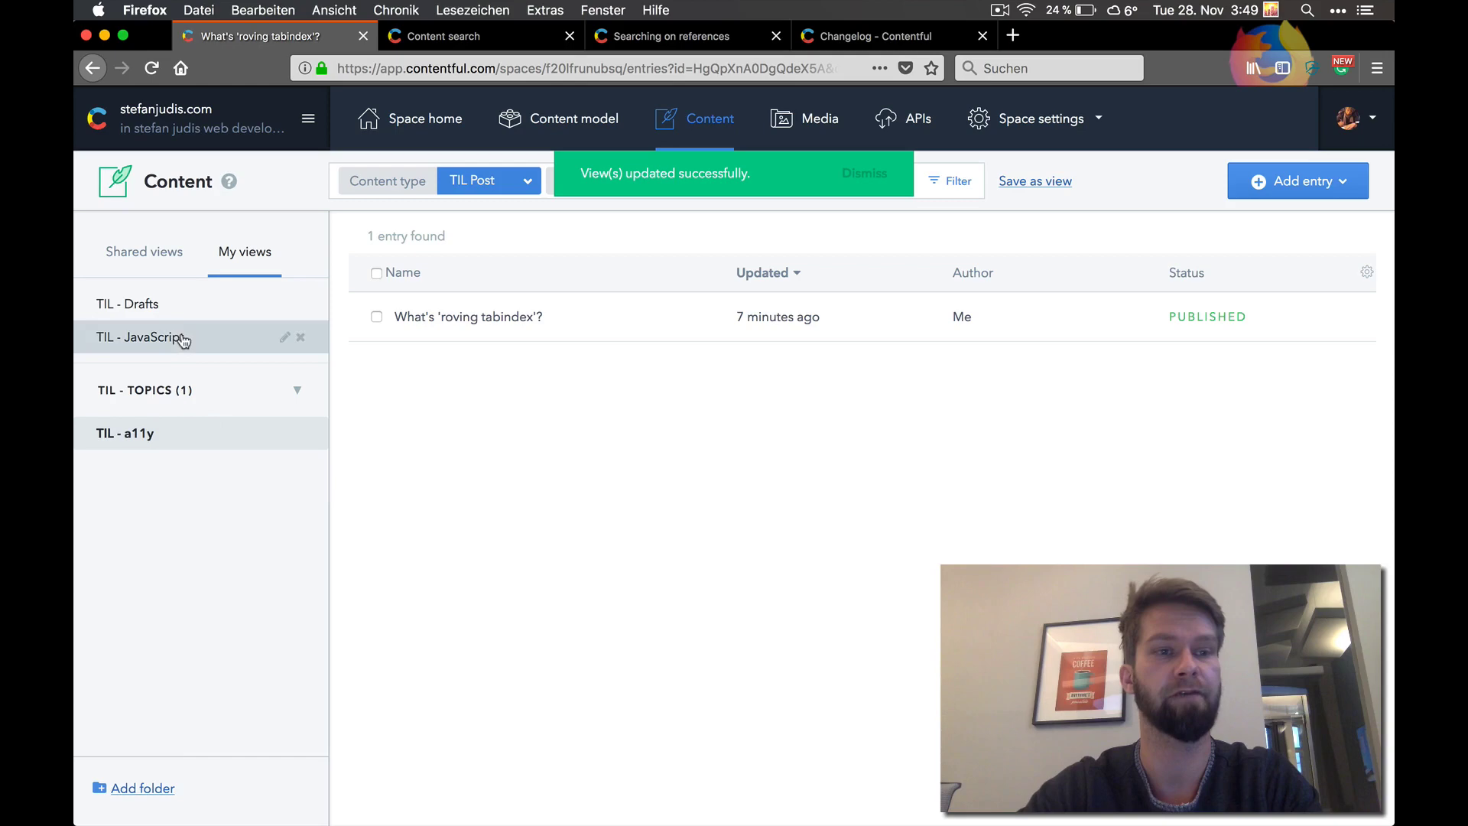
drag(184, 339, 197, 452)
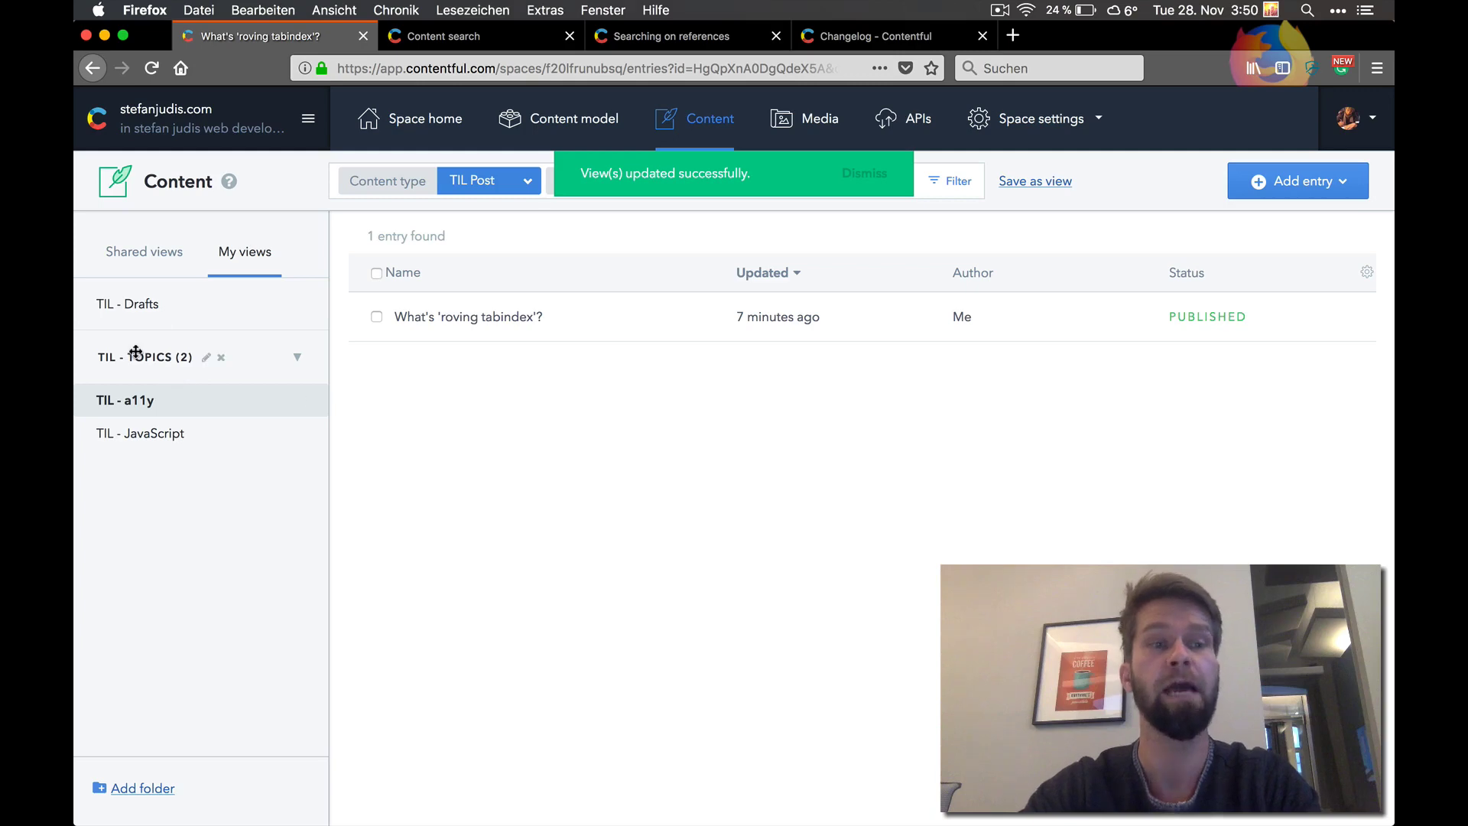
Remove the accessibility and javascript category filters to show all 43 TIL Posts.
click(867, 174)
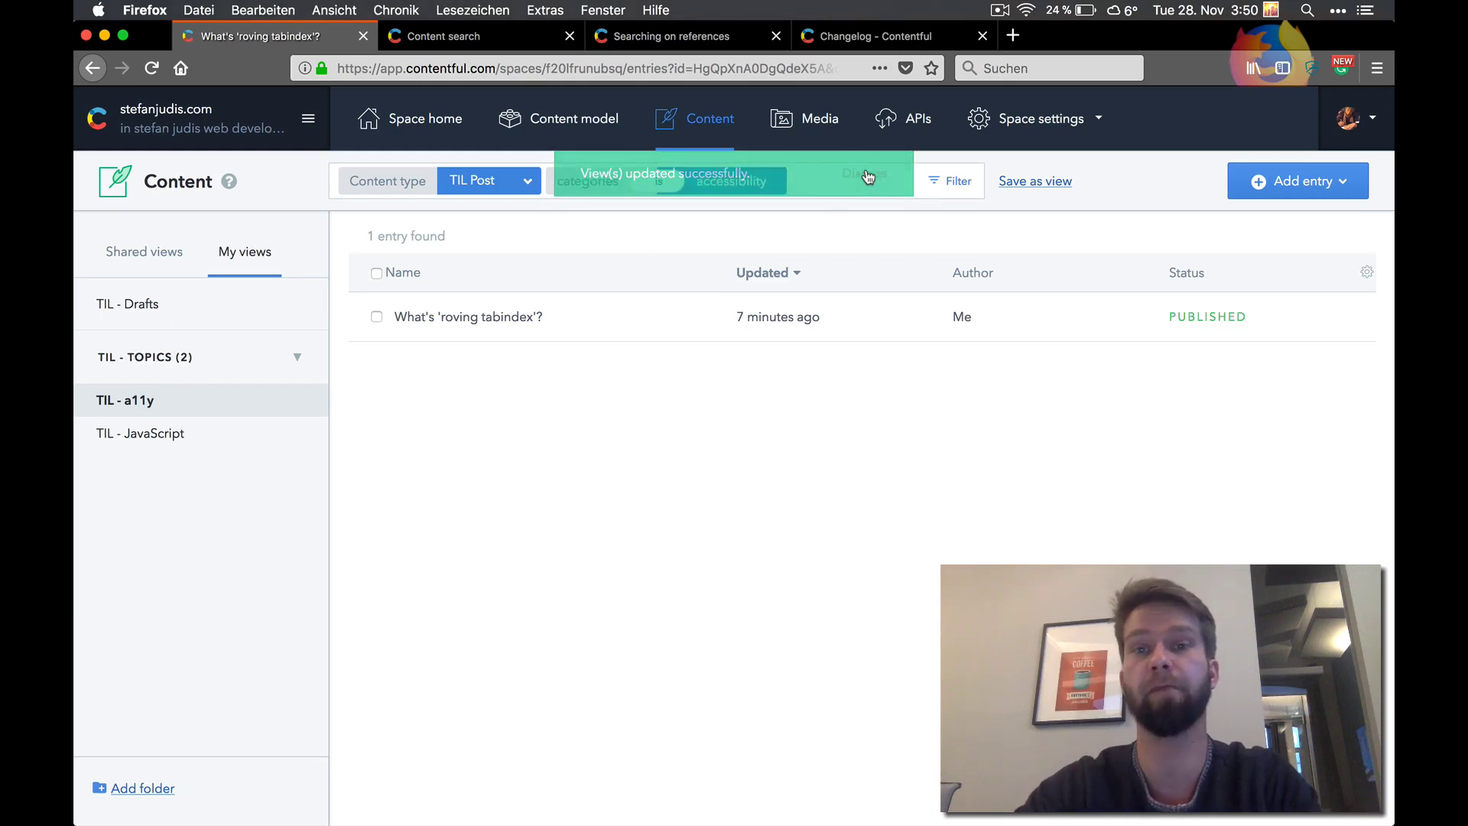
click(815, 184)
key(BackSpace)
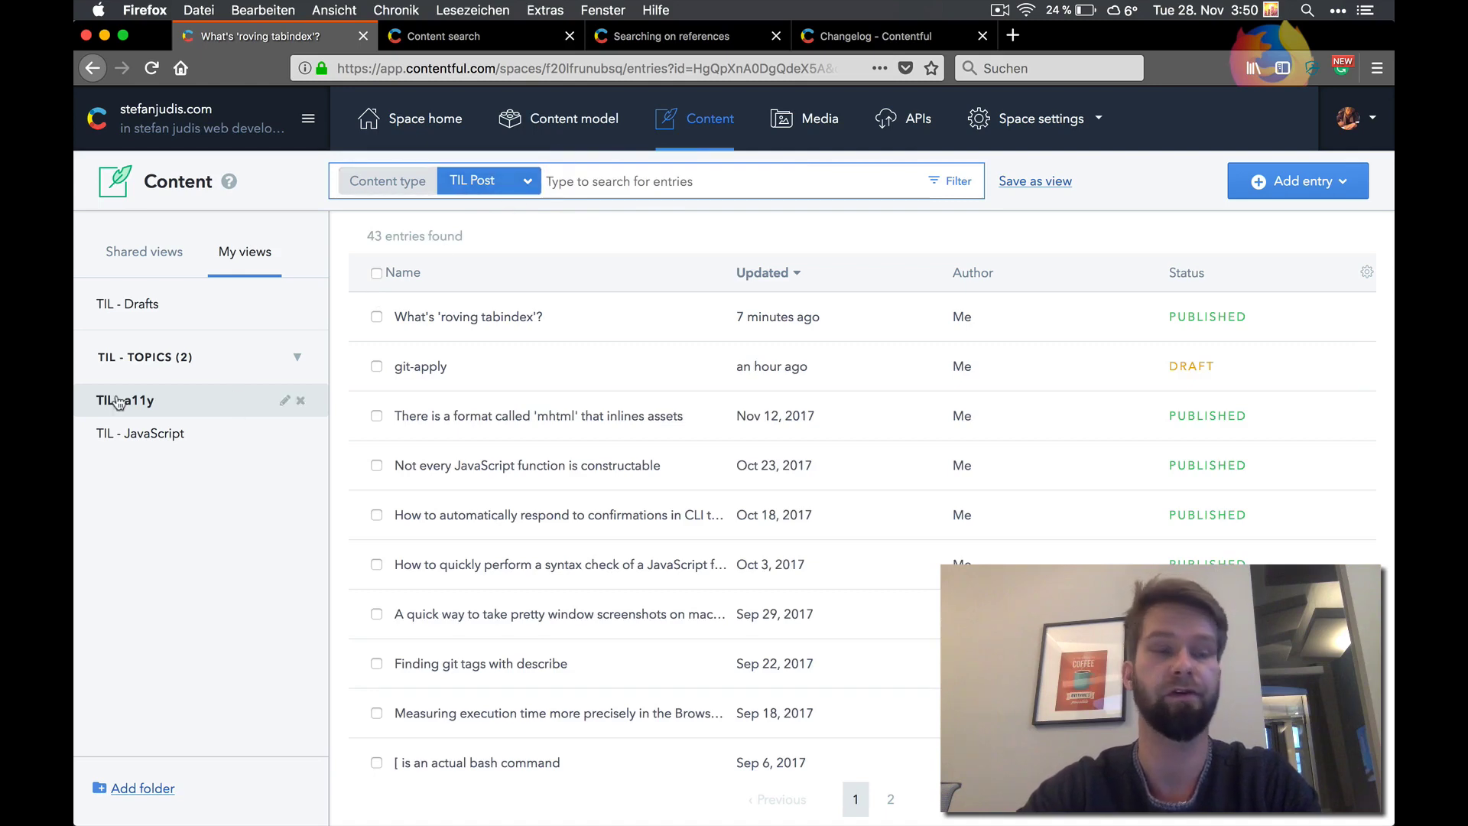
click(149, 433)
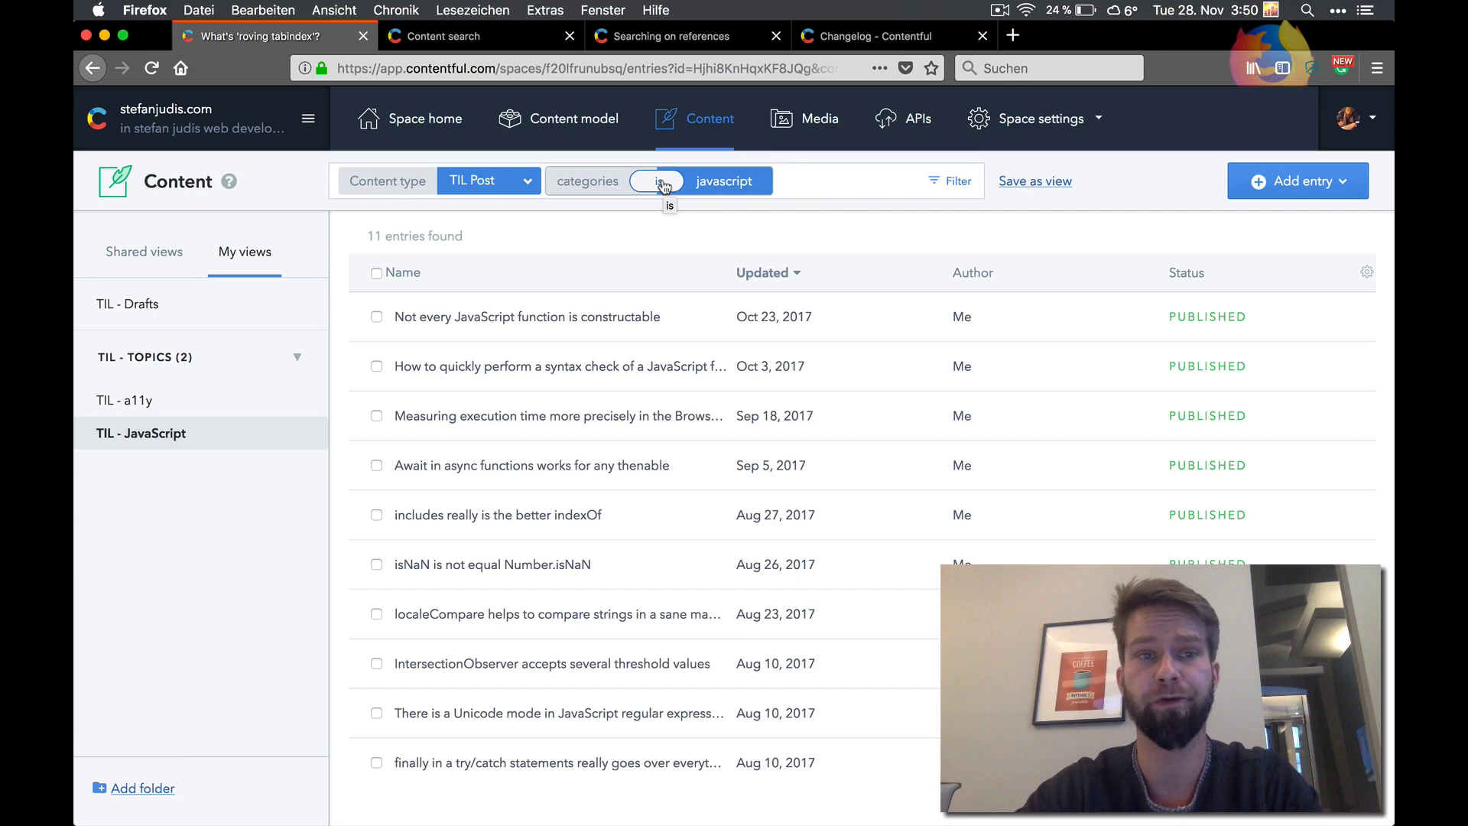
click(794, 187)
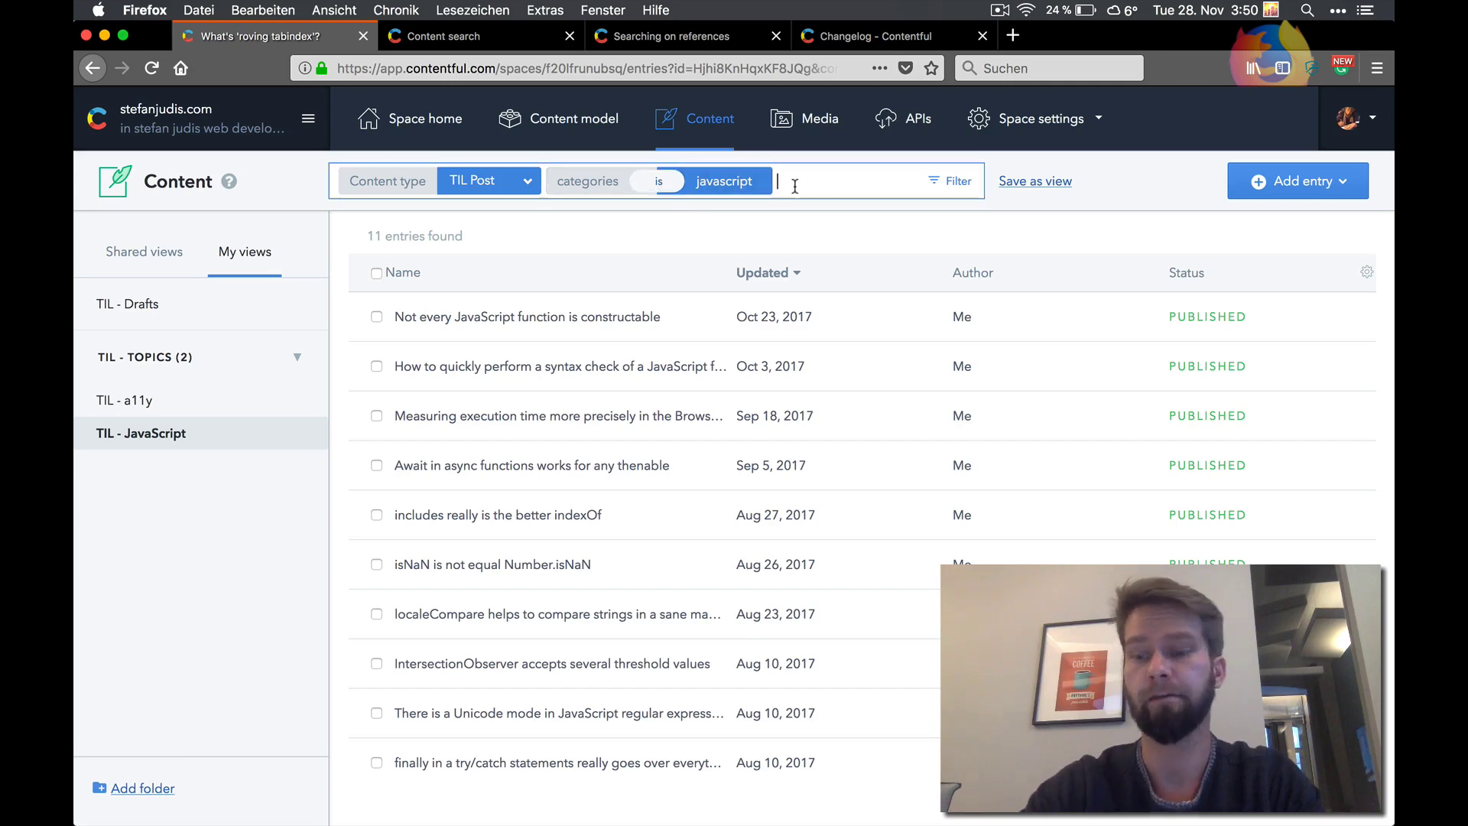
key(BackSpace)
key(BackSpace)
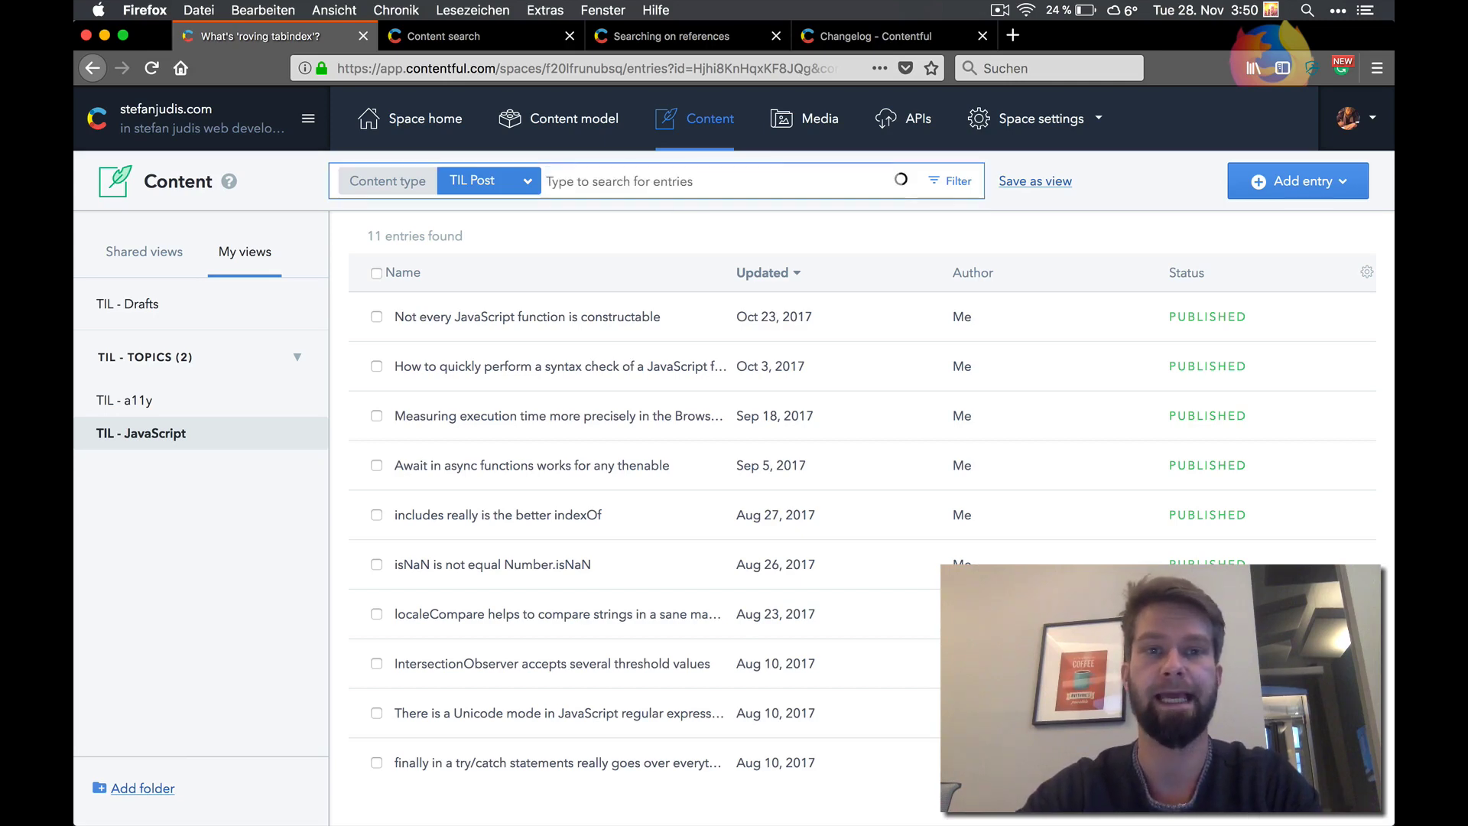
click(534, 181)
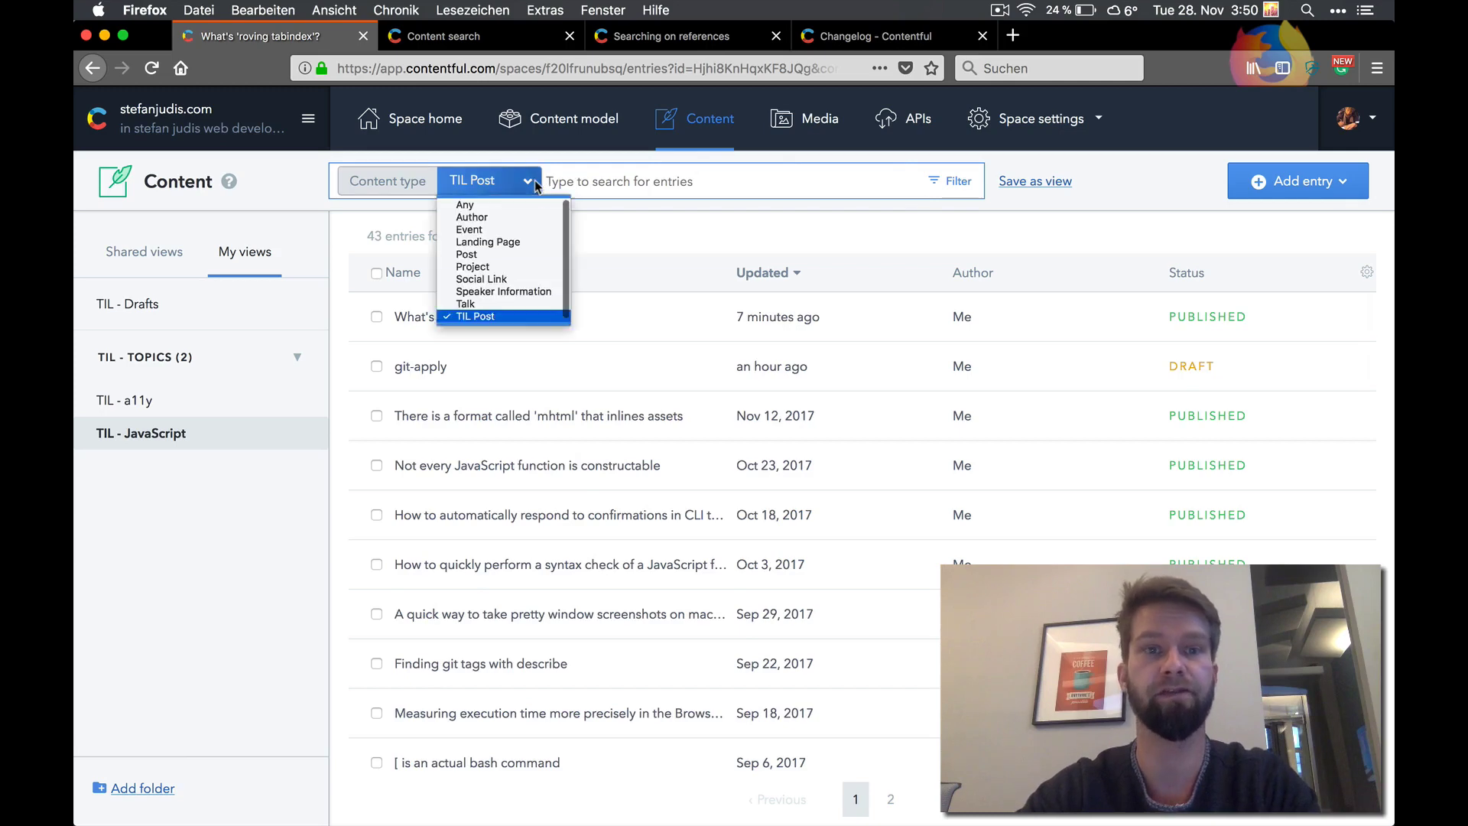
Filter to Post entries and open 'This month I learned - October 2017' to check its tilPosts.
click(516, 255)
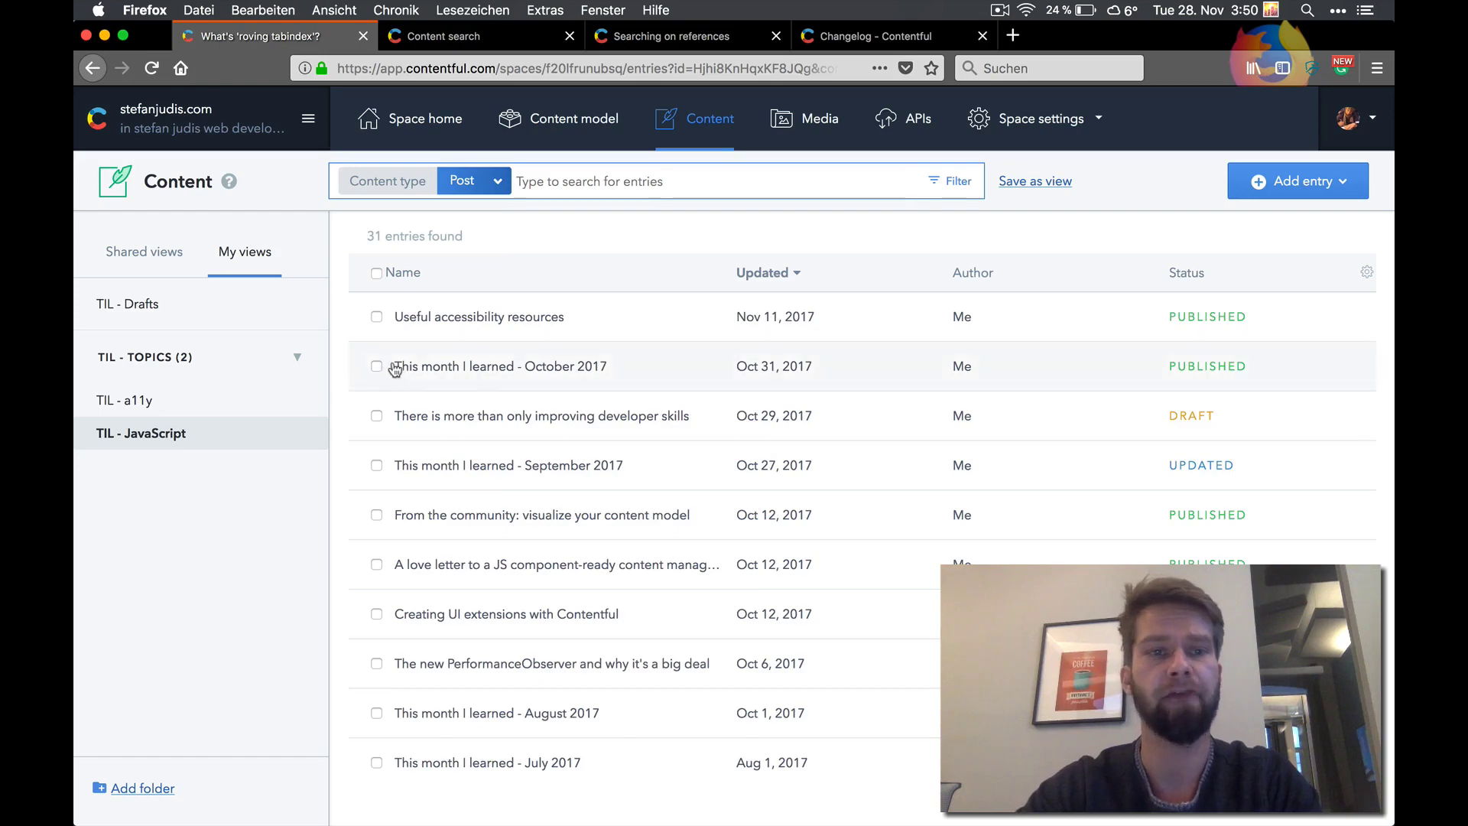
drag(380, 366, 638, 372)
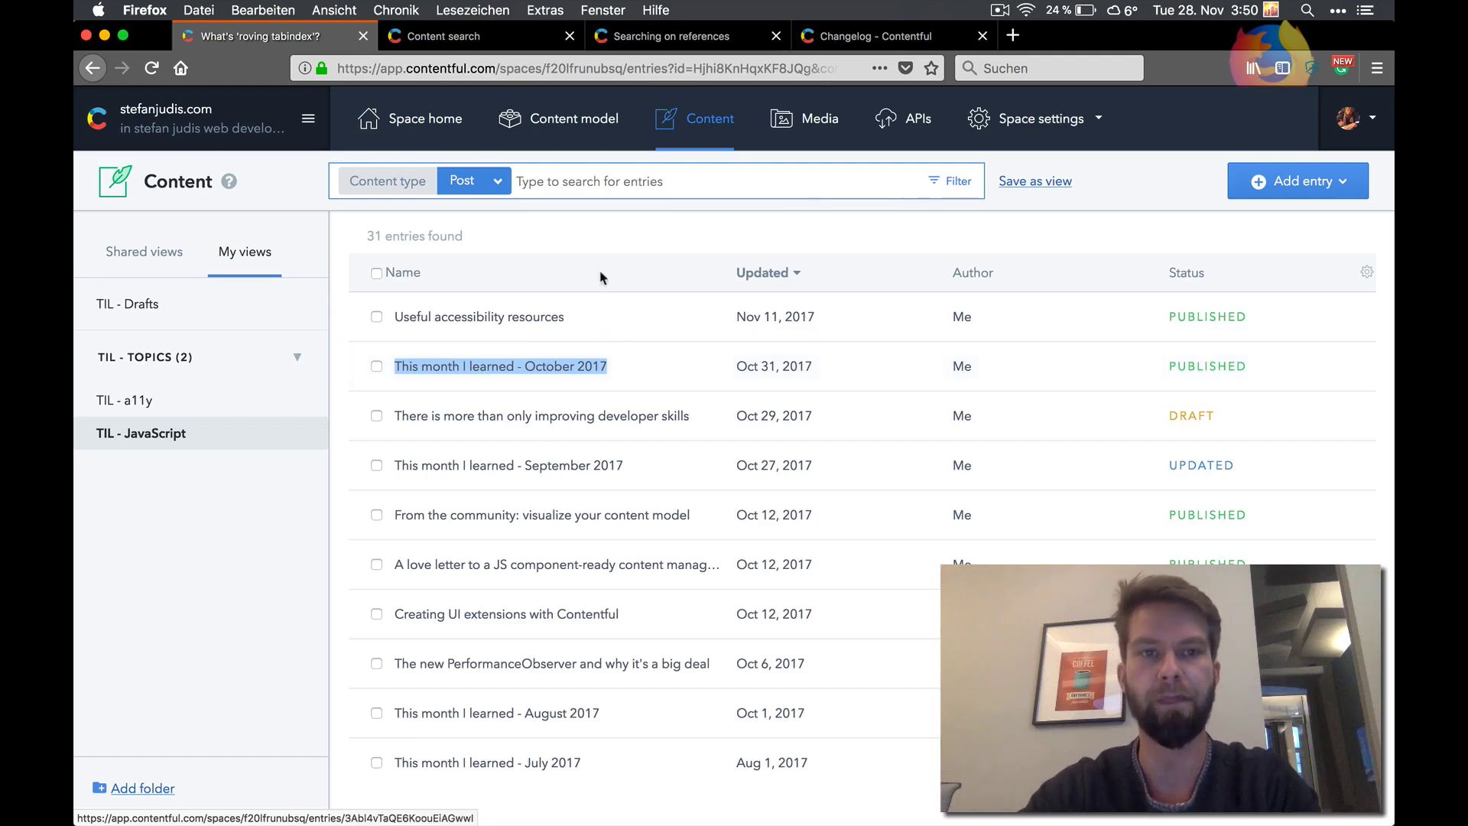
click(674, 368)
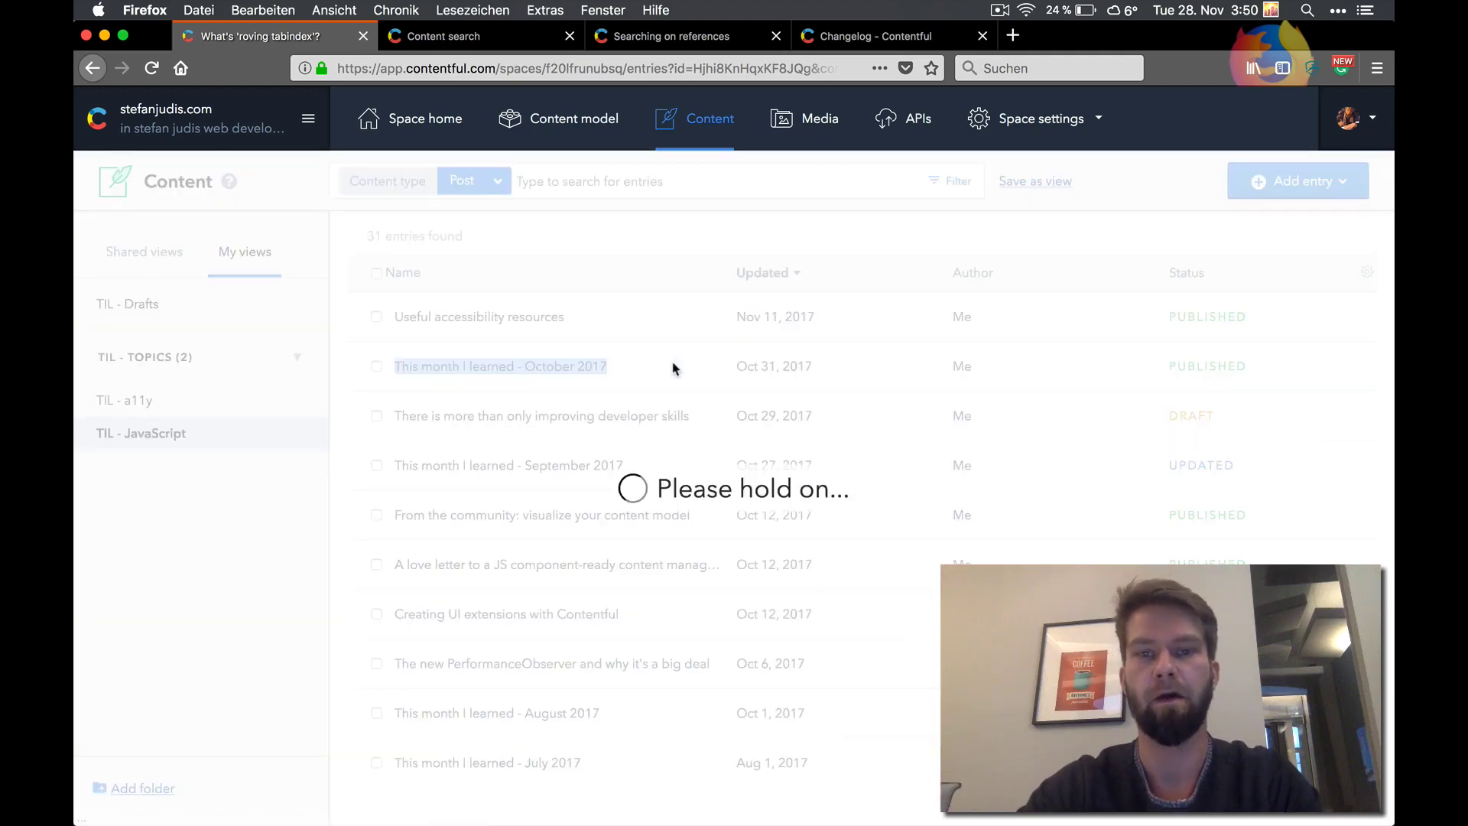
scroll(946, 533, down, 10)
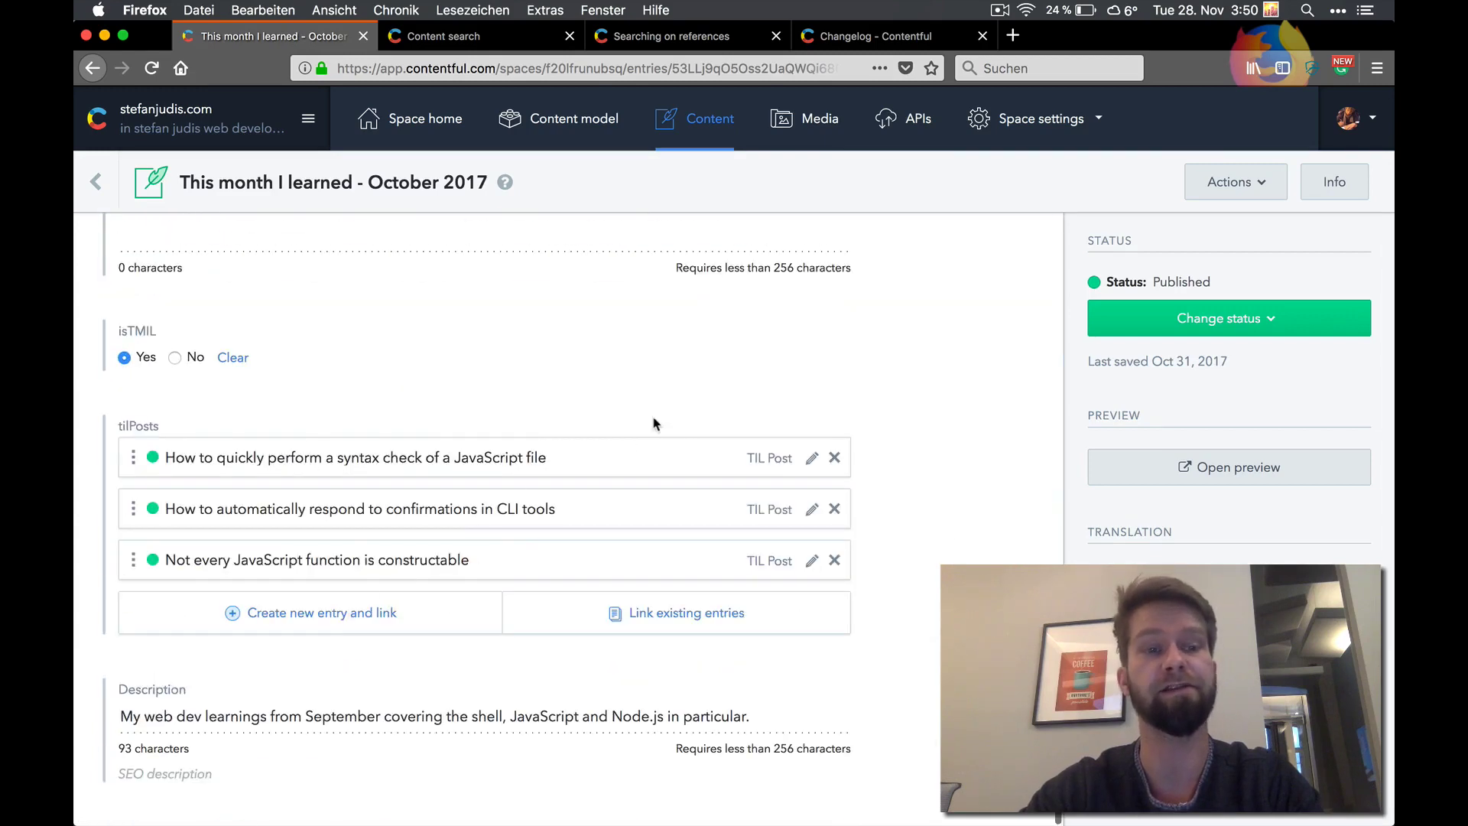
scroll(653, 423, up, 10)
Filter Post entries by a linked TIL Post in tilPosts, leaving 'This month I learned - May & June 2017'.
click(709, 125)
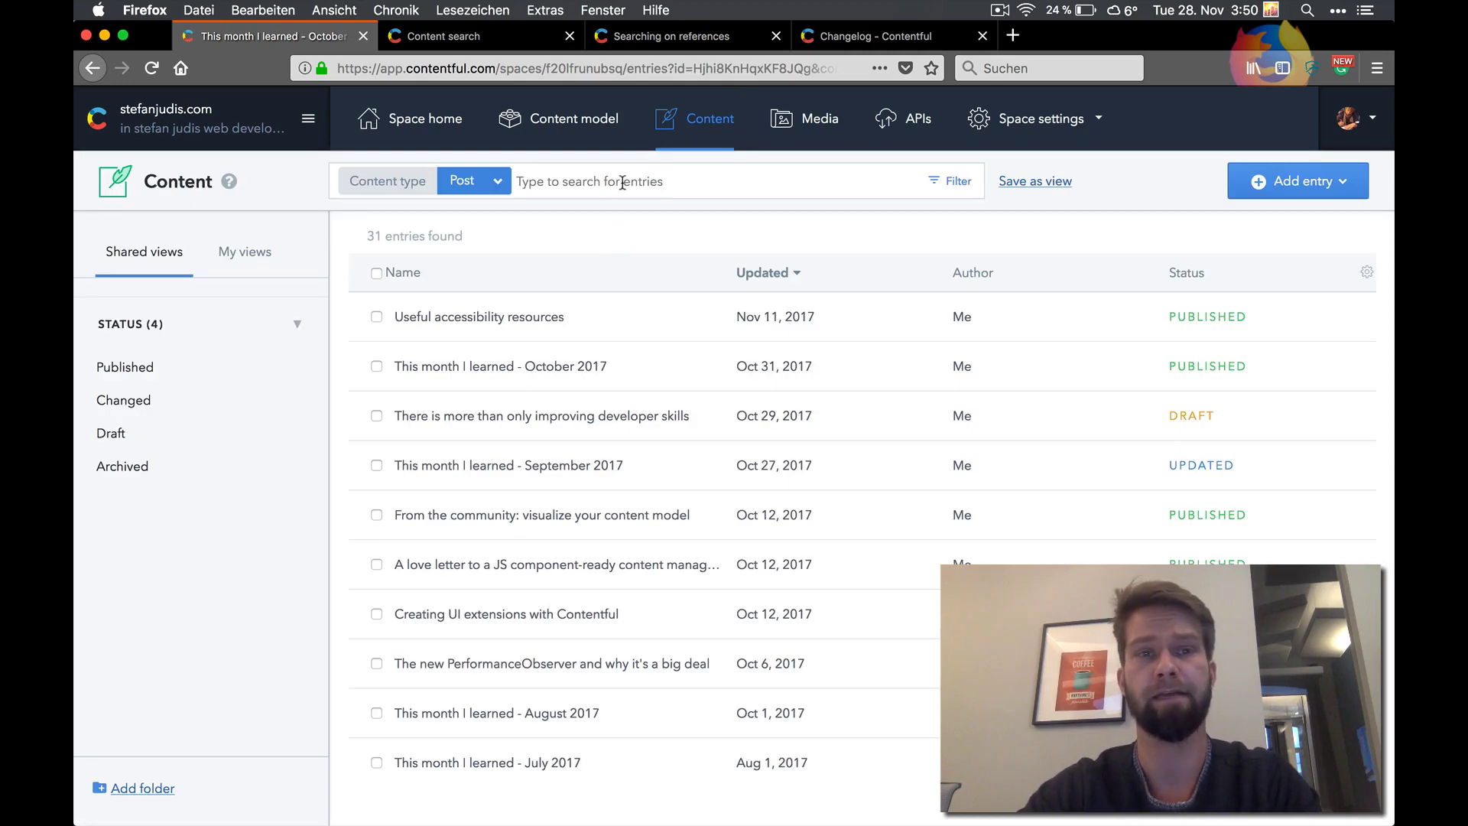
click(622, 182)
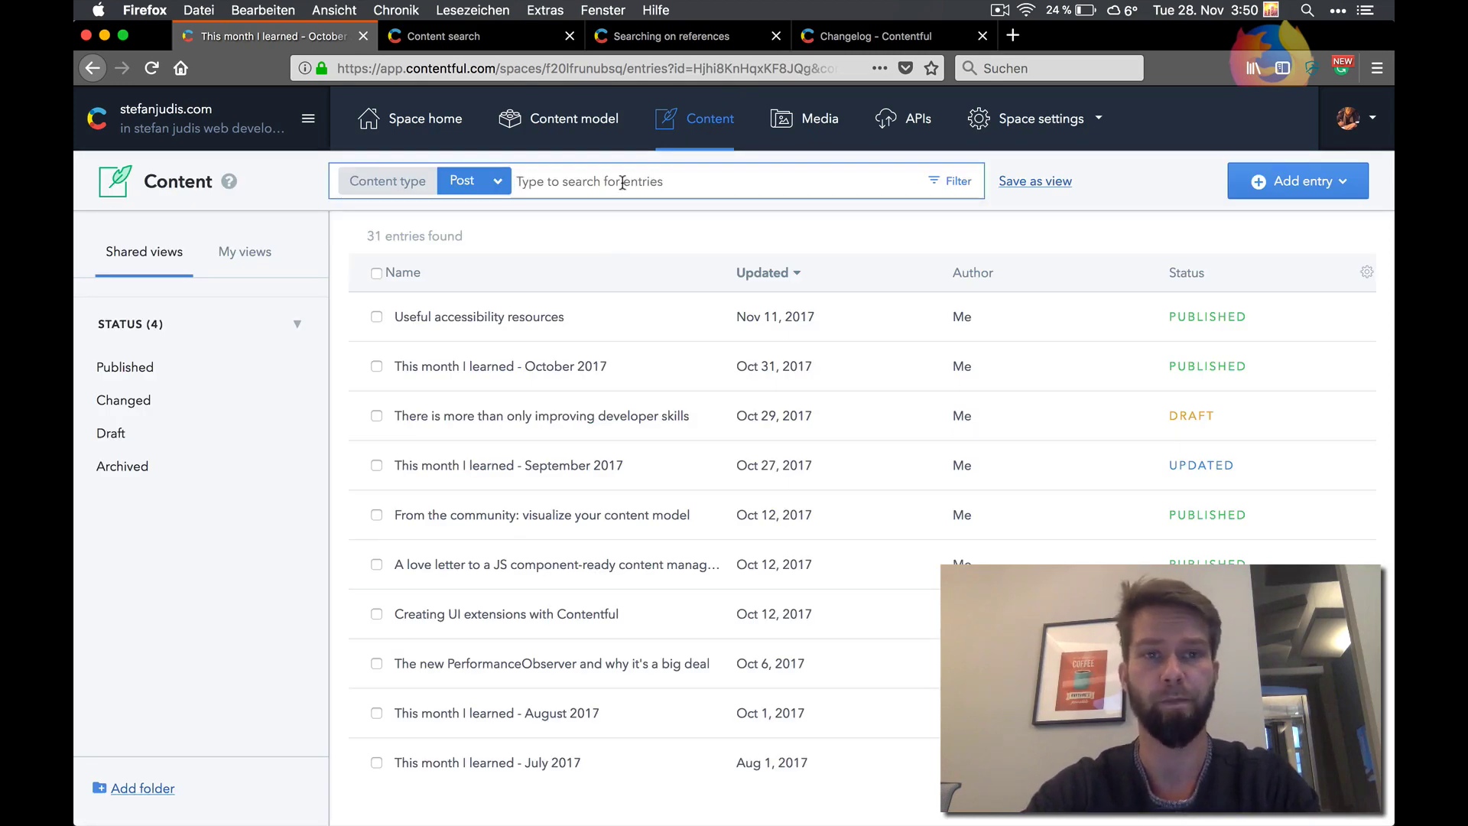
text(til)
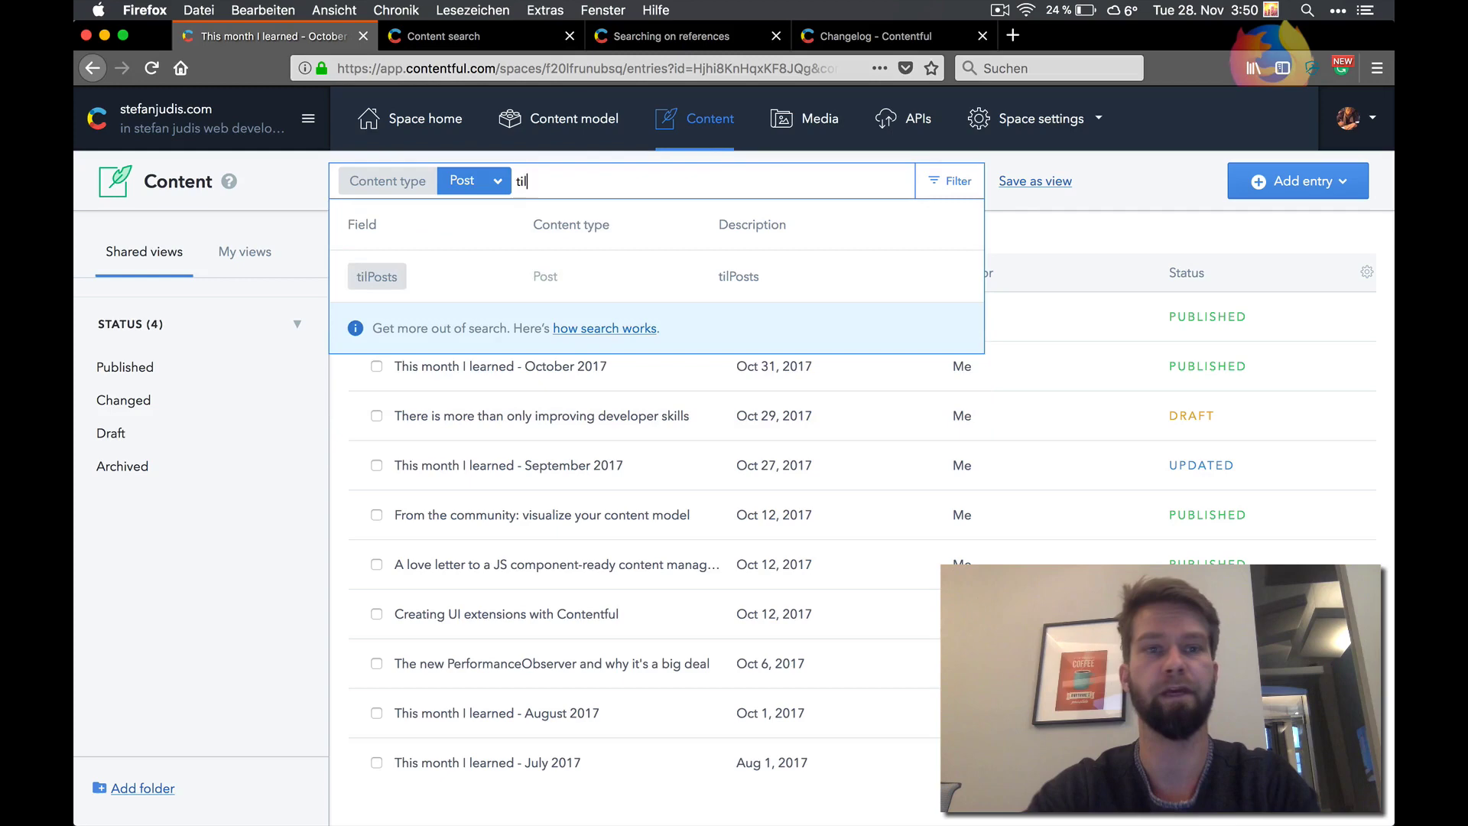
click(534, 280)
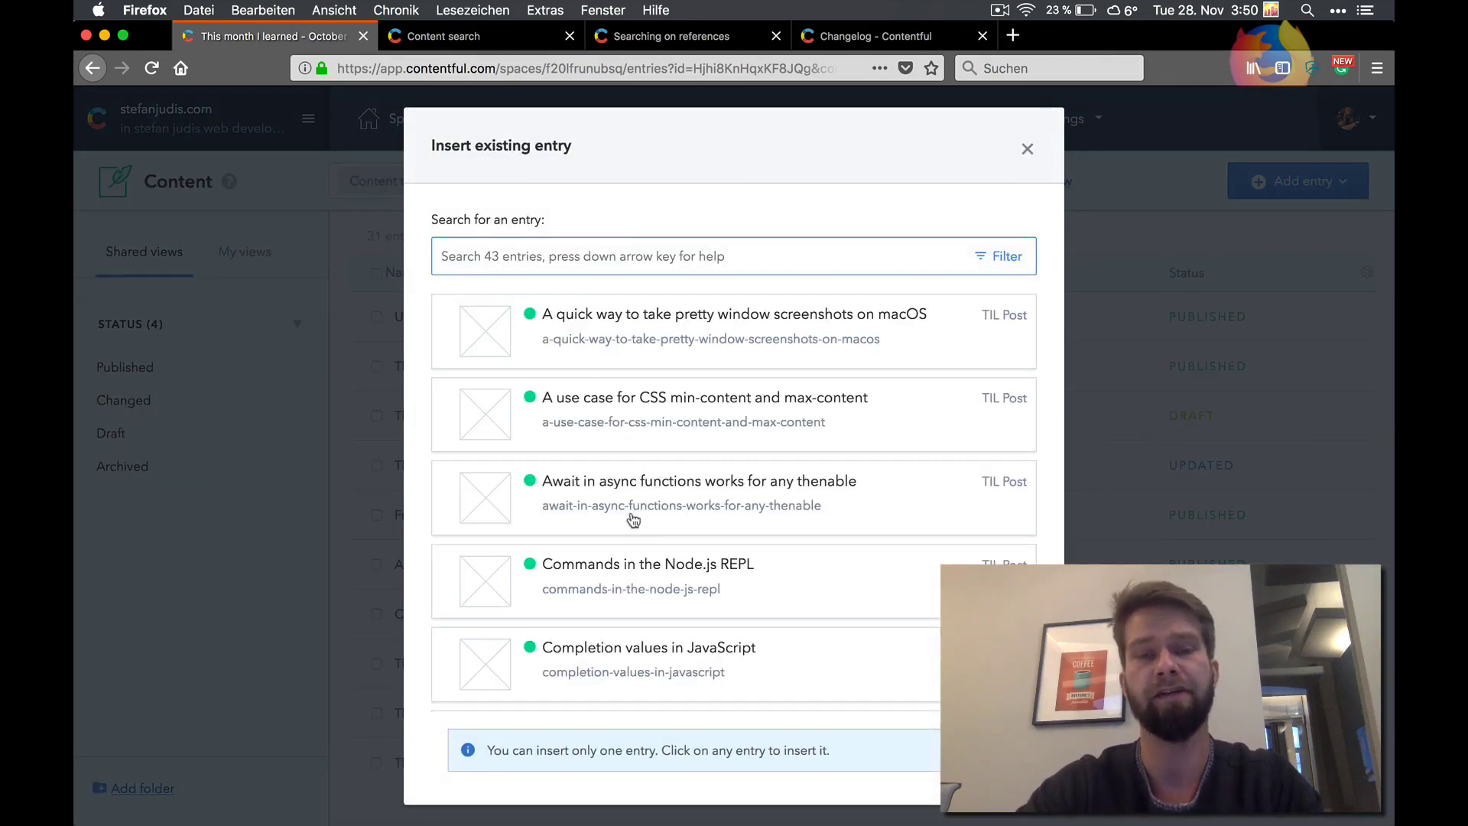
click(623, 593)
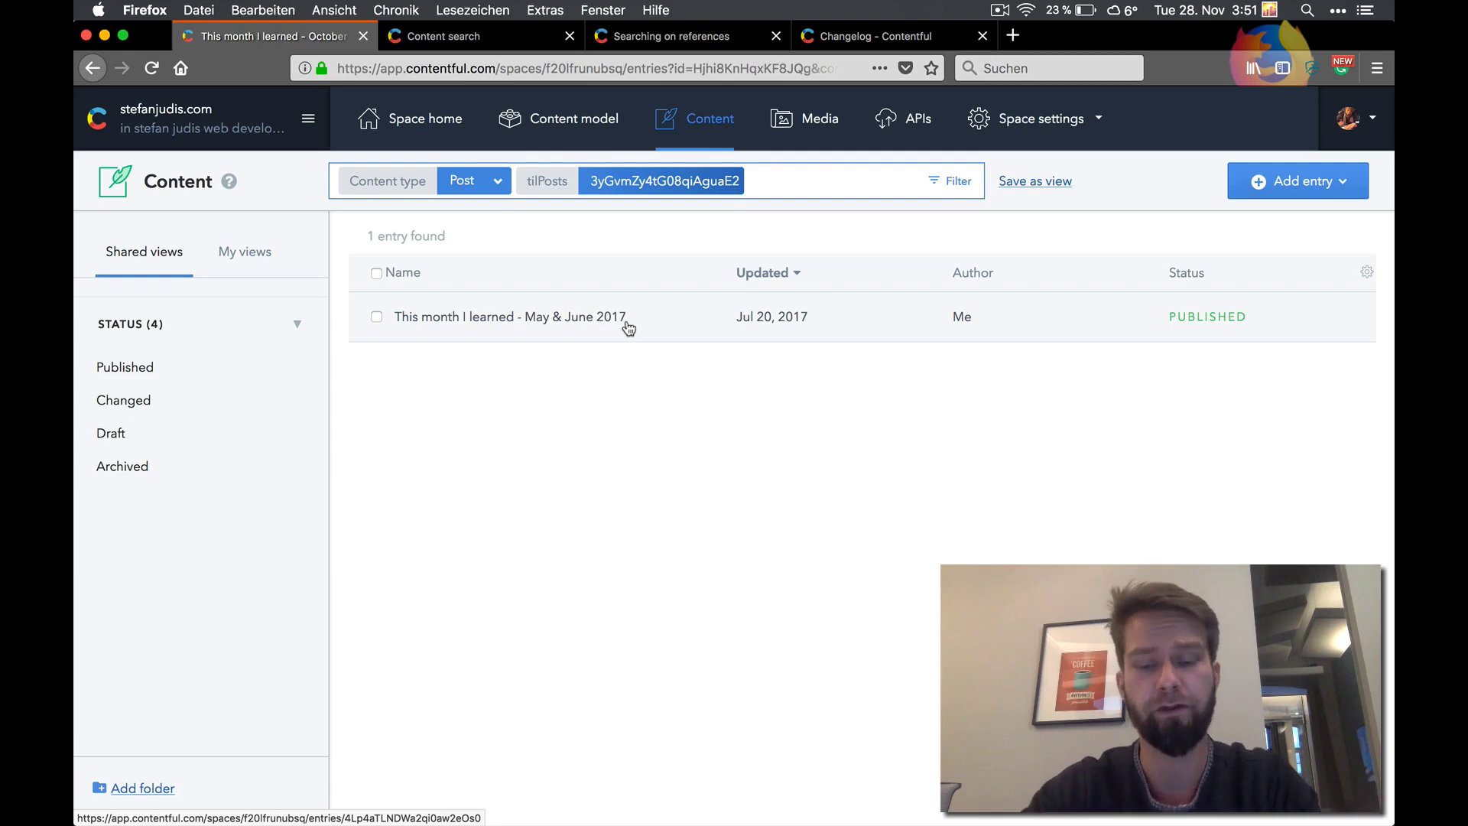
Review the Content search documentation page.
key(ctrl+Tab)
scroll(581, 306, up, 15)
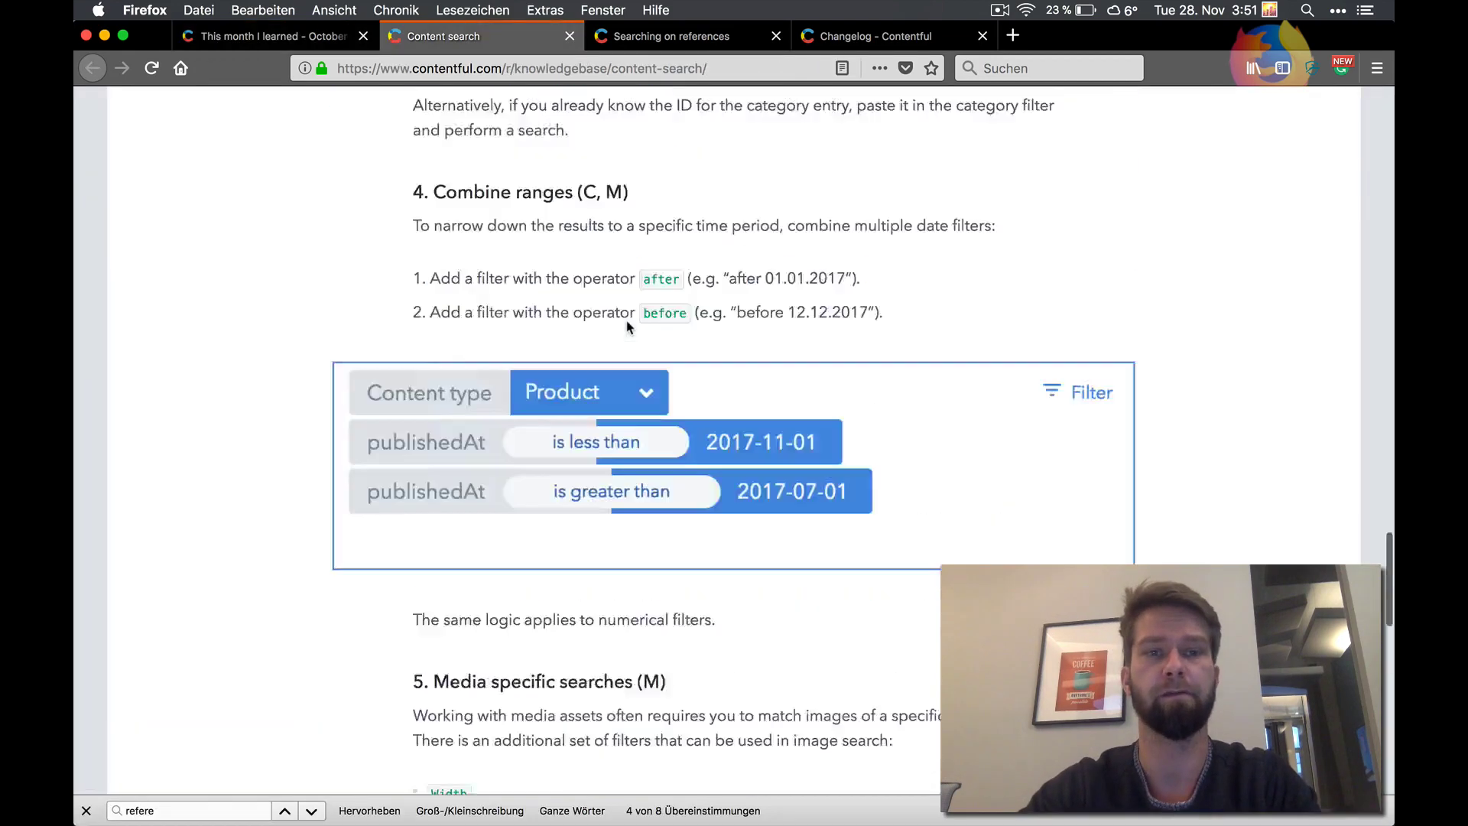
drag(575, 274, 971, 319)
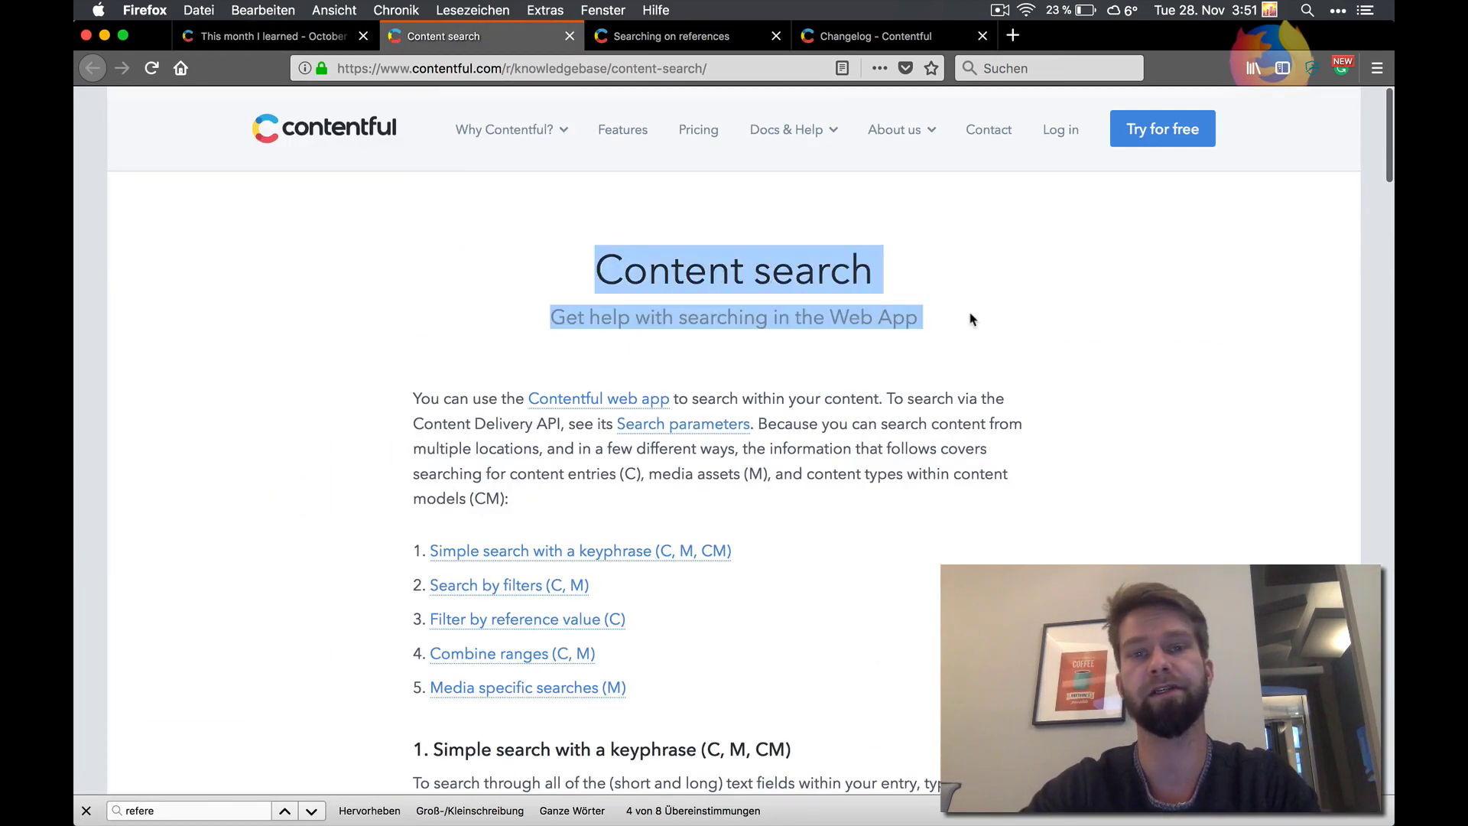
scroll(967, 302, down, 20)
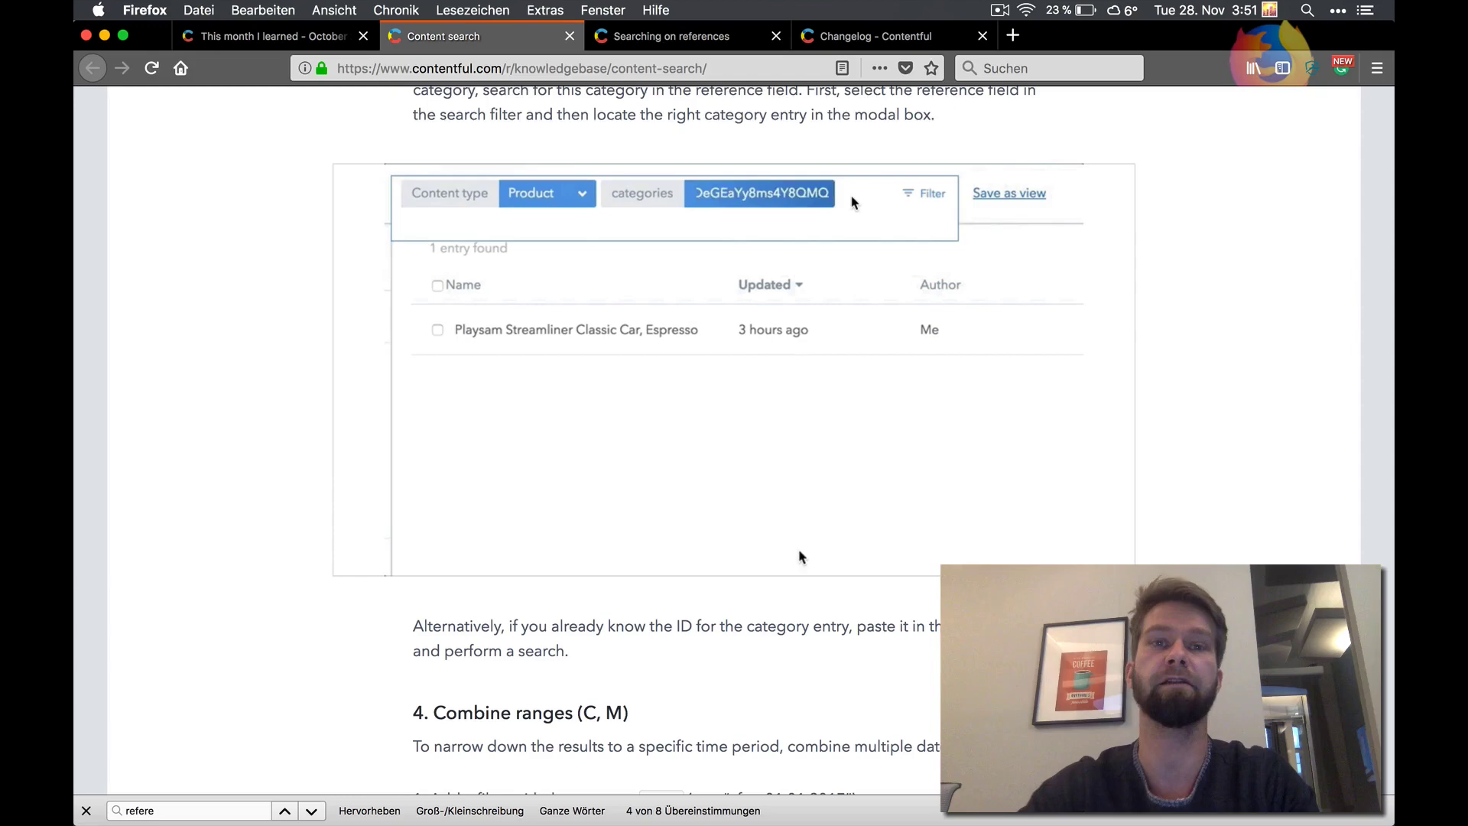
Read the Searching on references article, then view the Changelog's Nov 28, 2017 entry.
click(676, 39)
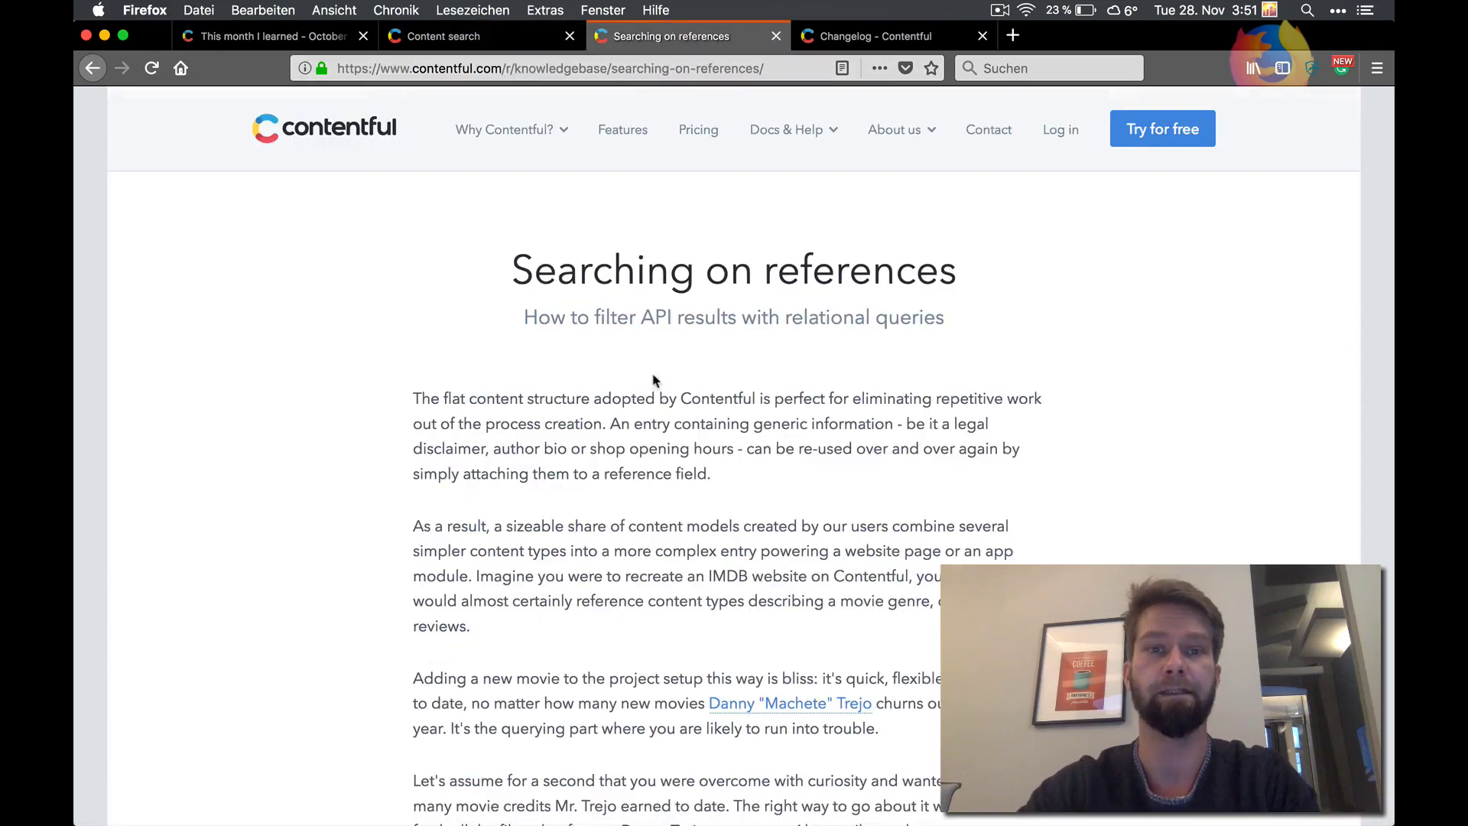
drag(509, 266, 1074, 334)
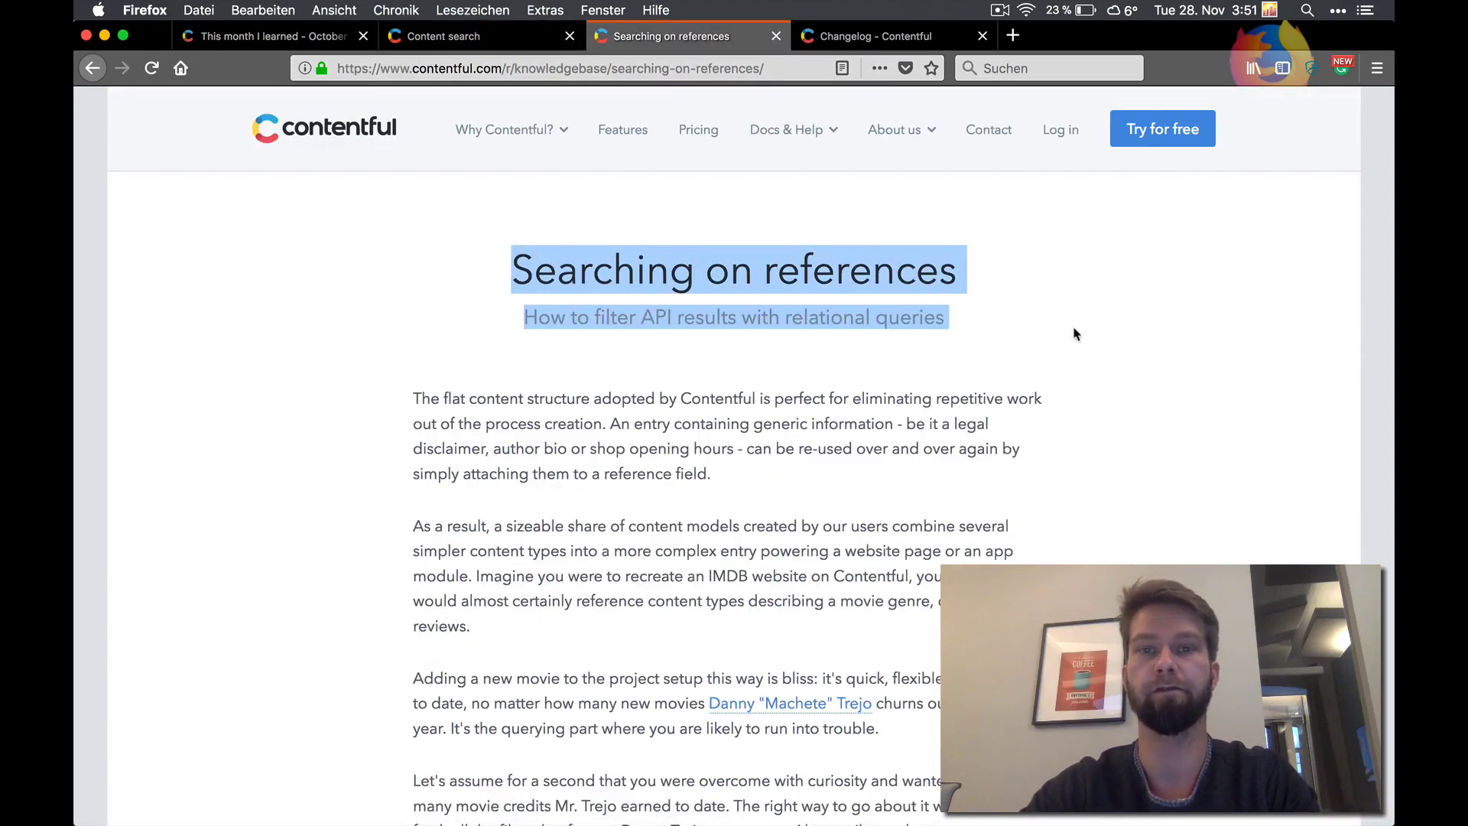
click(1033, 338)
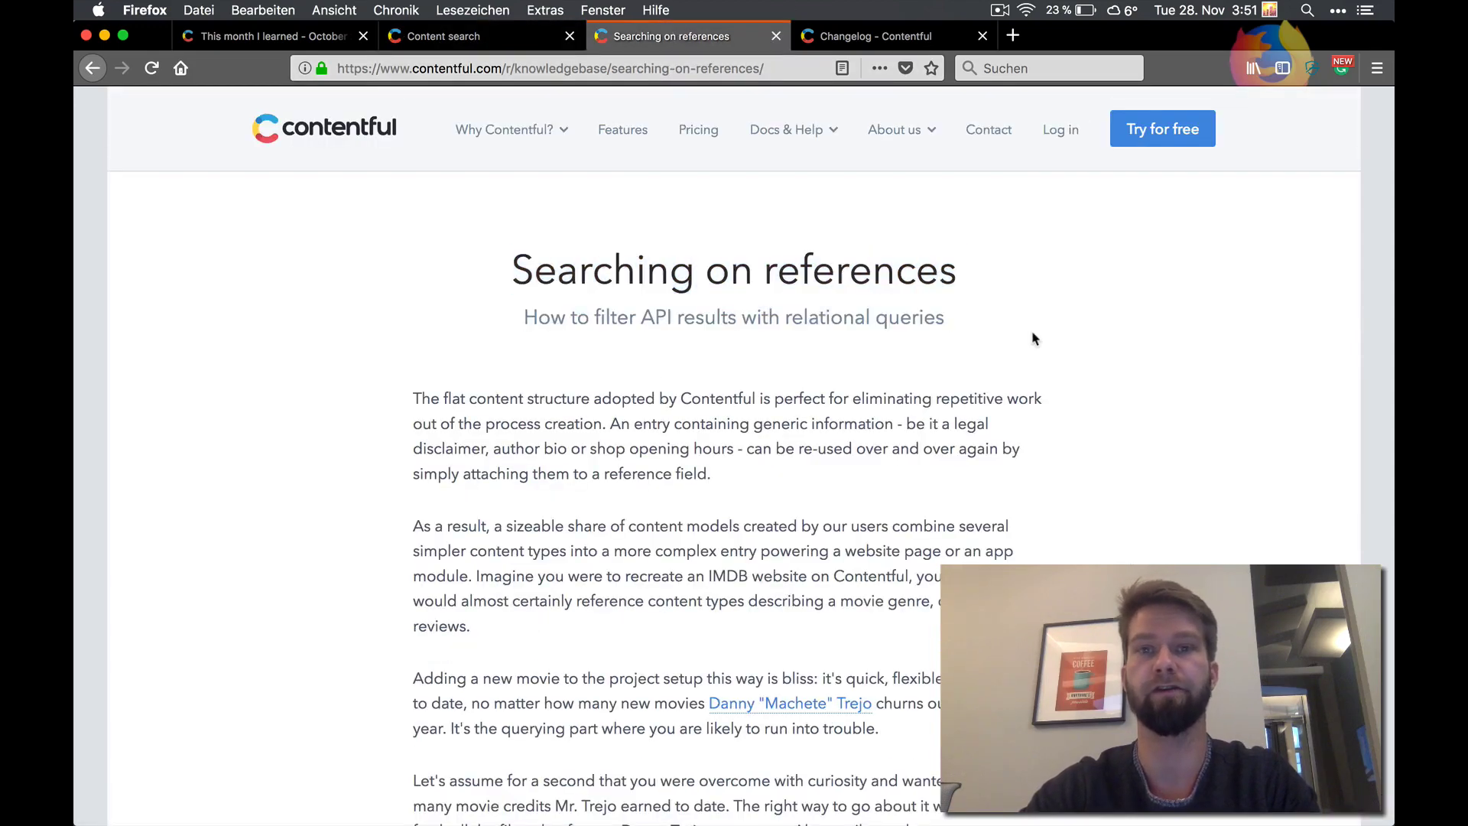
click(887, 41)
scroll(802, 422, up, 20)
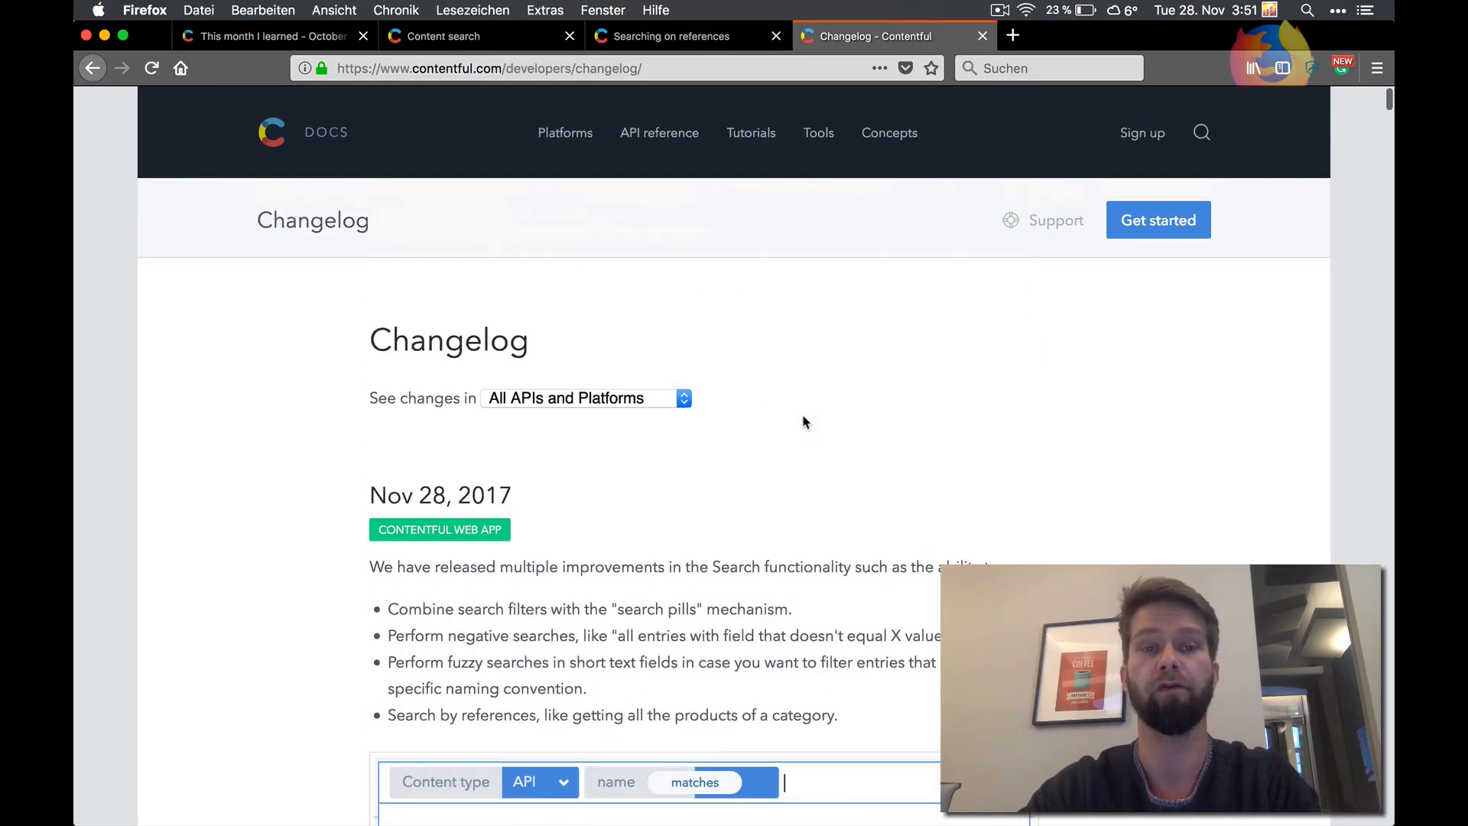